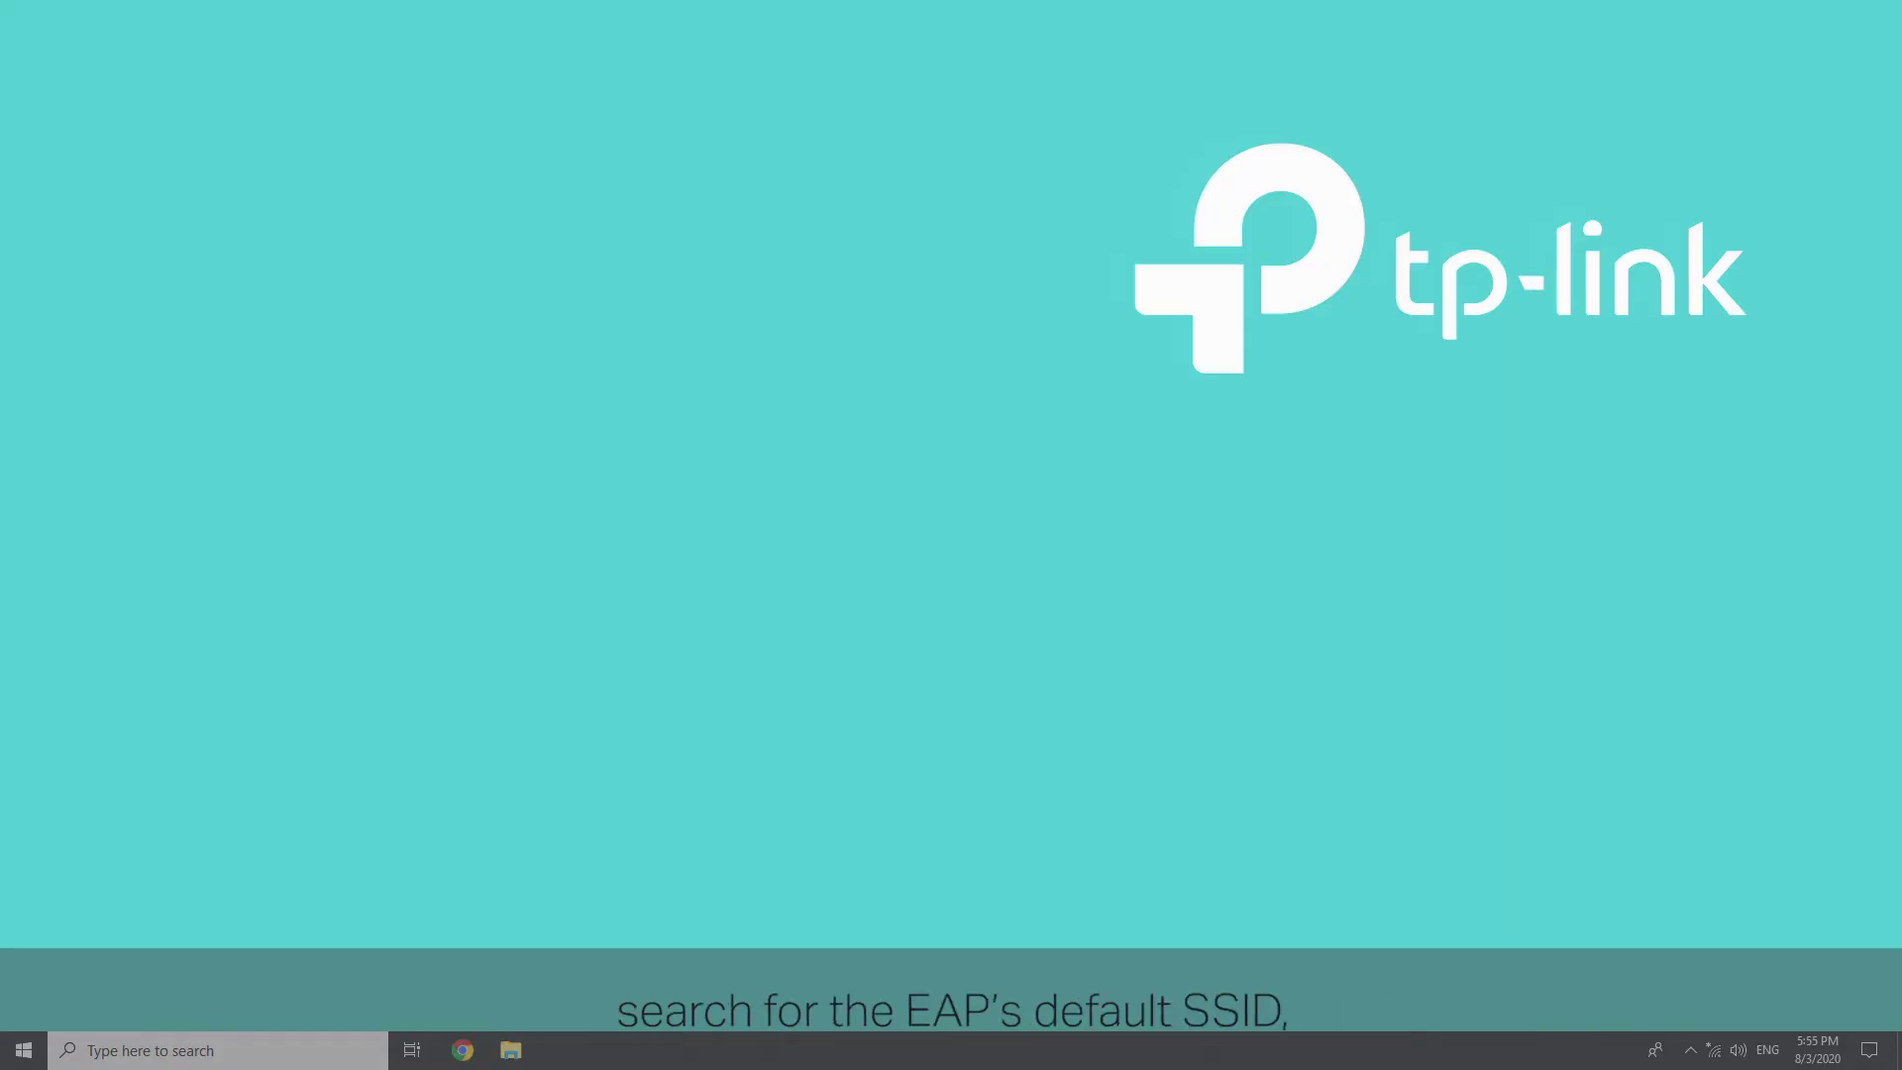
# Join the open TP-Link_2.4GHz_B4A742 Wi-Fi network and view its connection settings
pyautogui.click(1715, 1051)
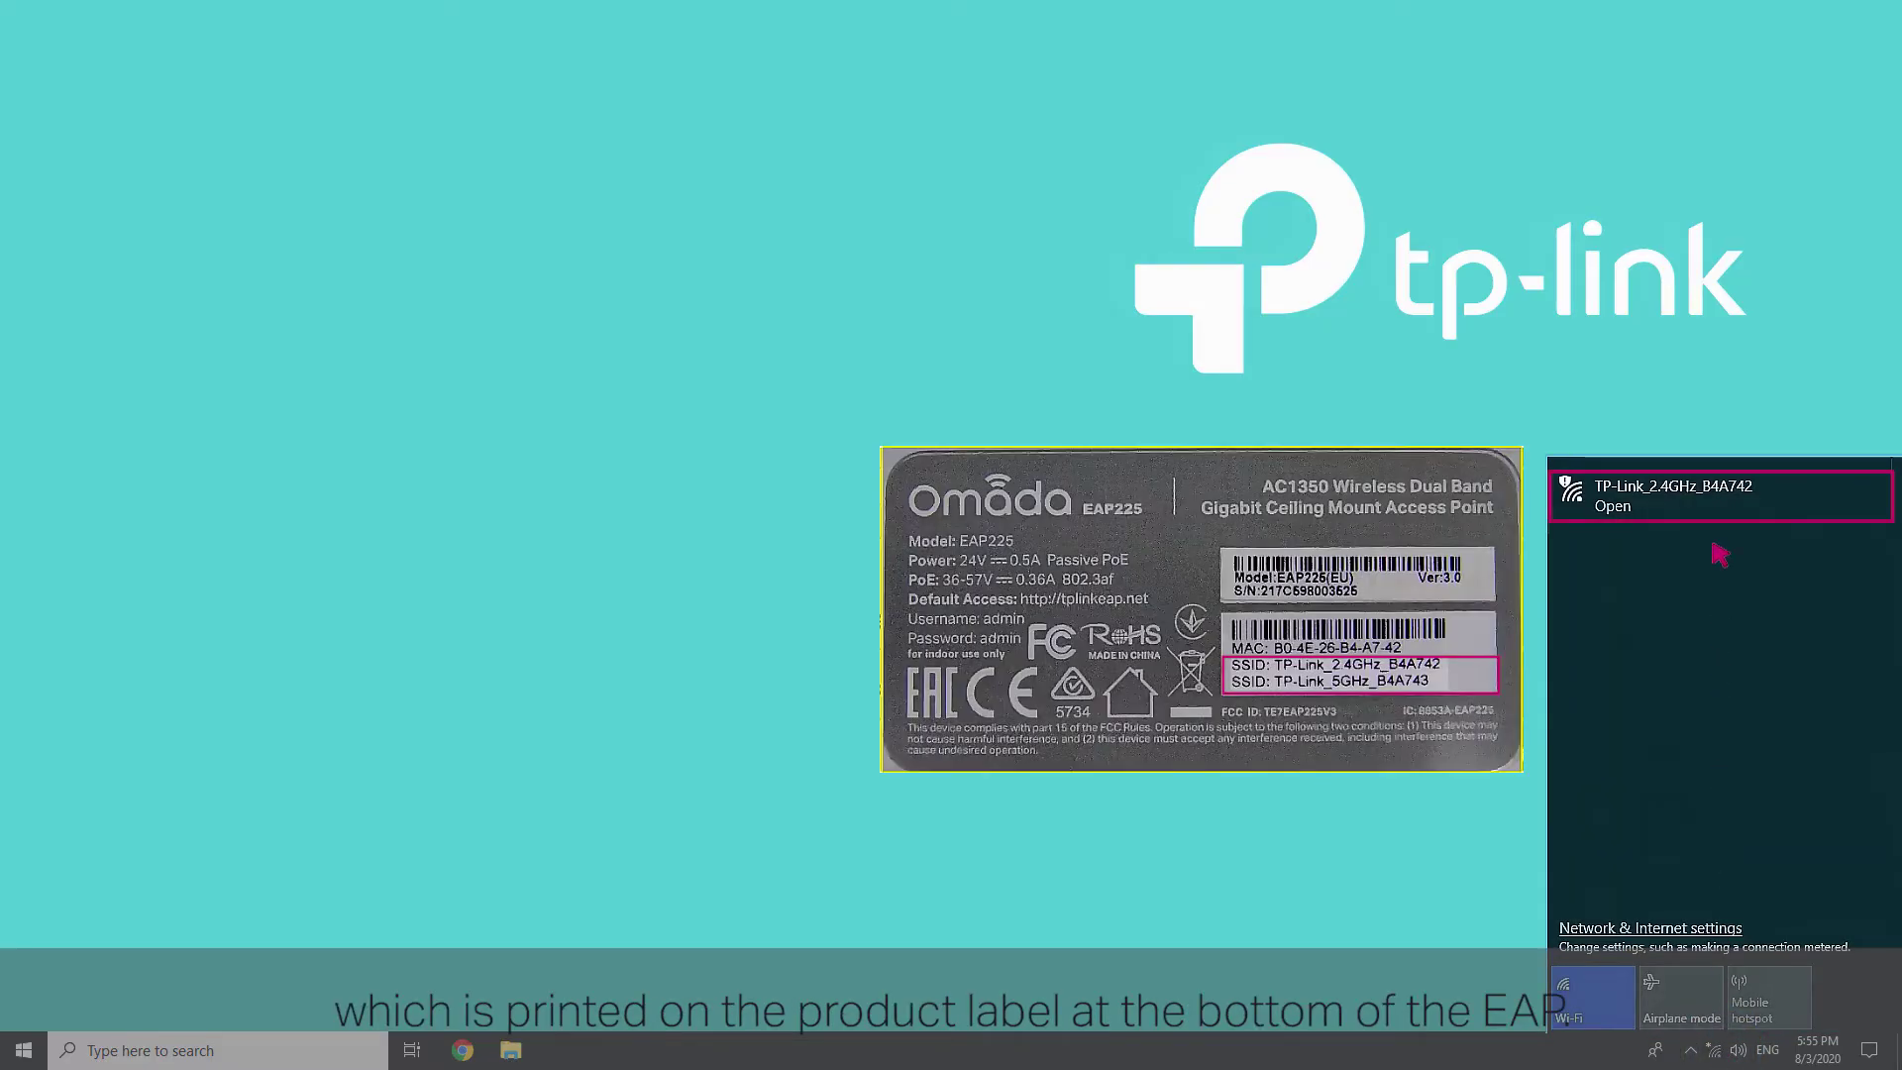
pyautogui.click(1718, 503)
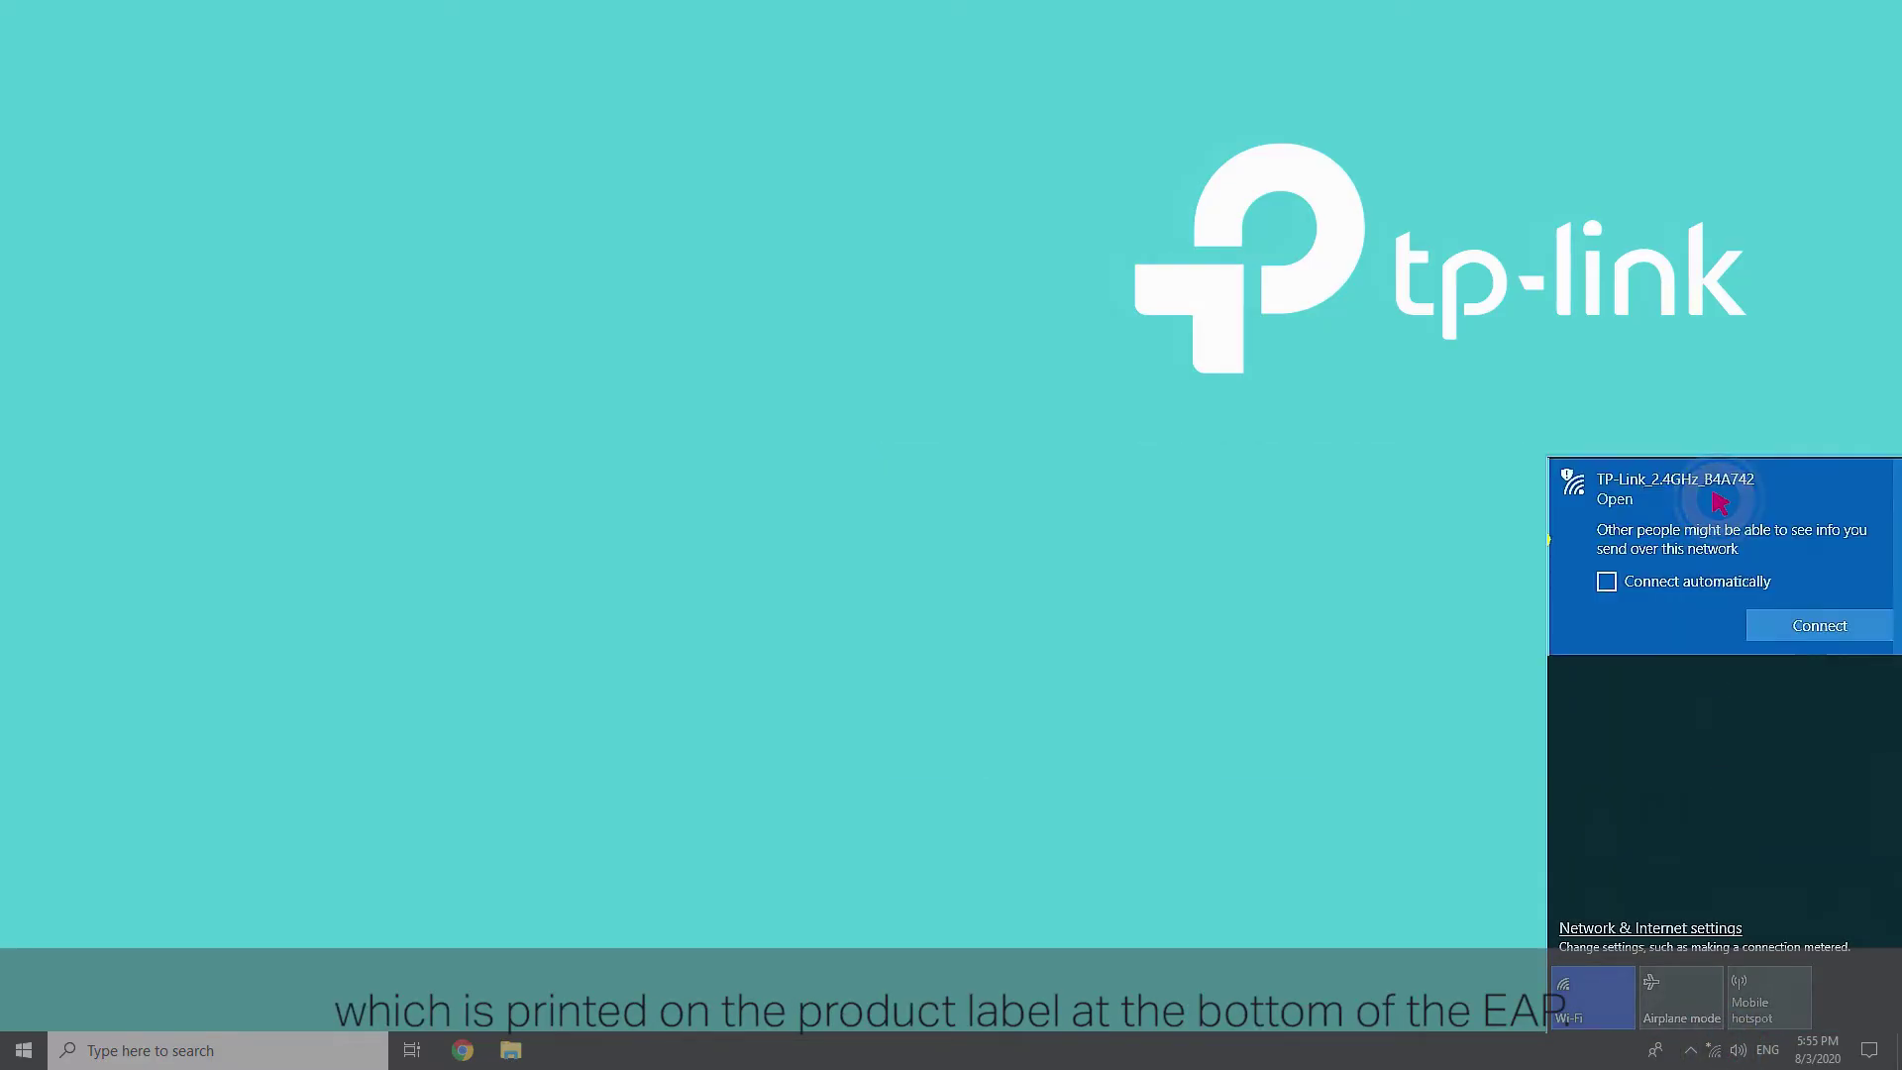
pyautogui.click(1813, 625)
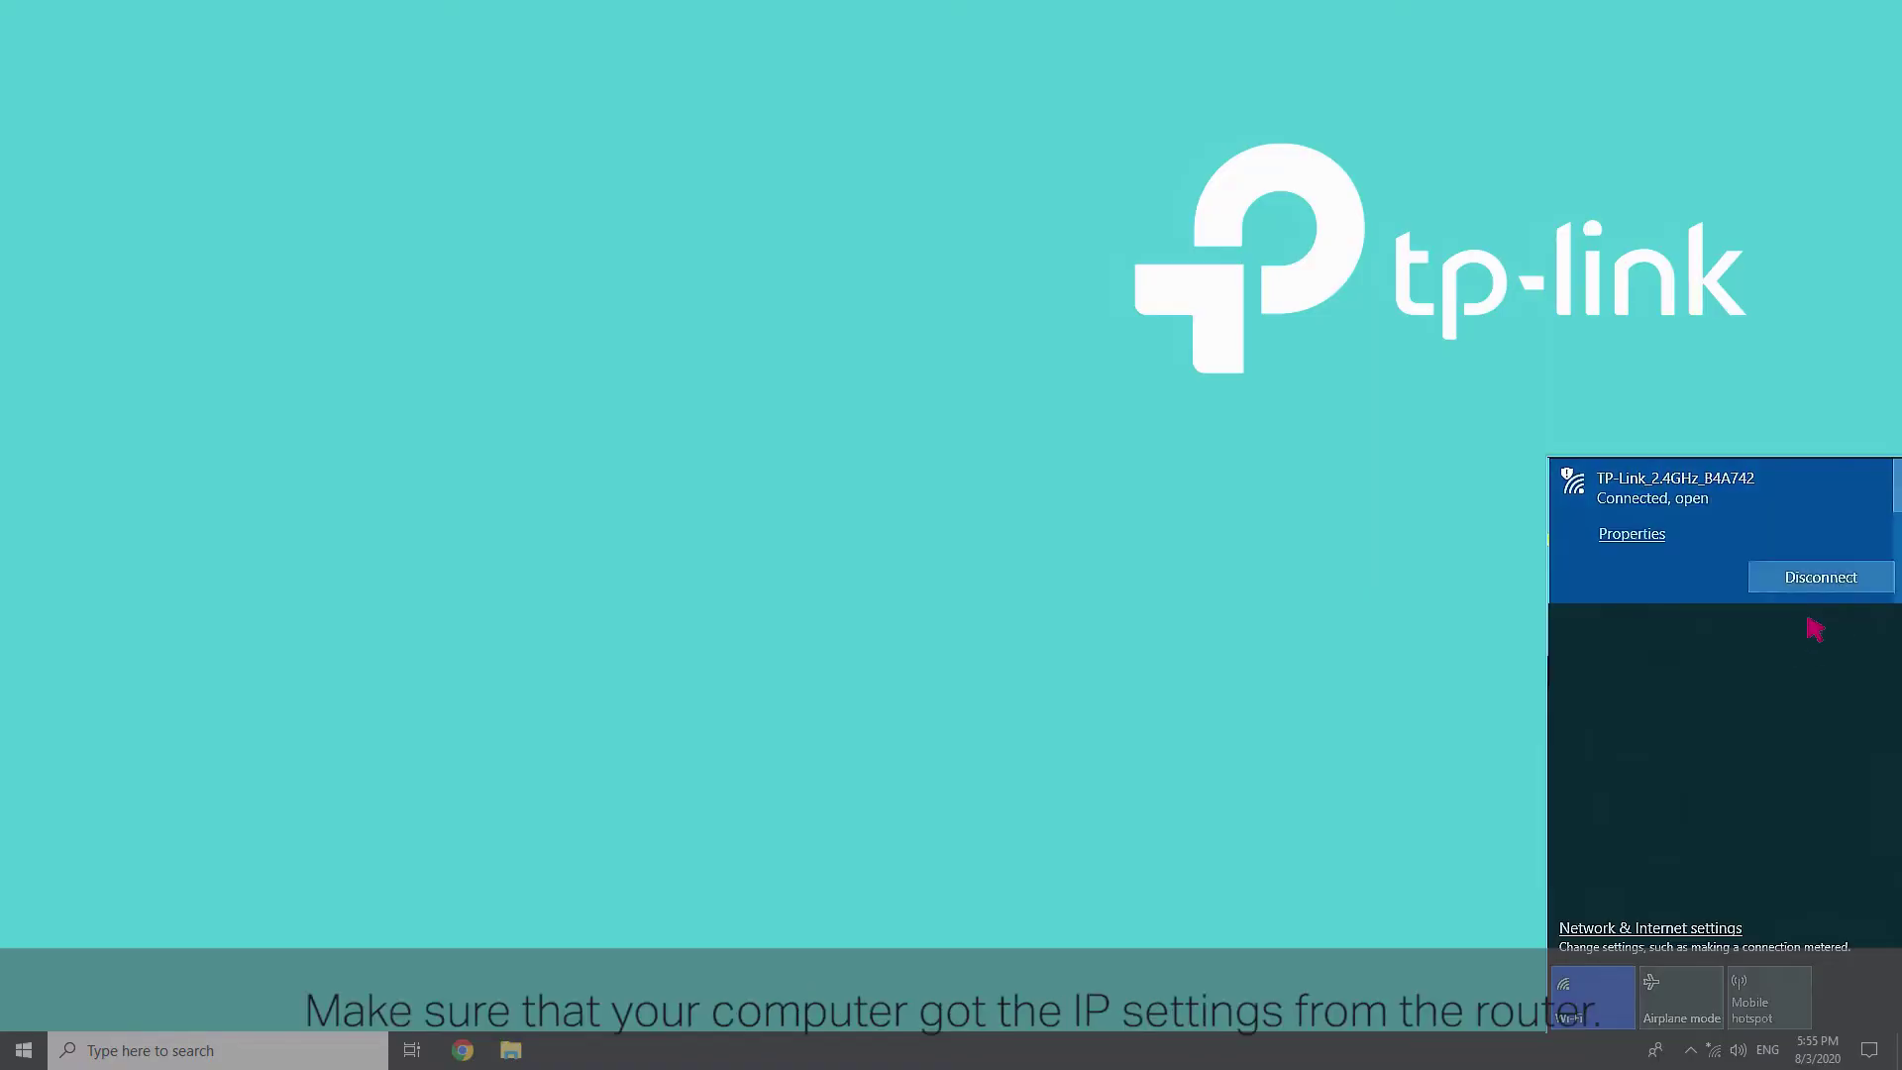
pyautogui.click(1629, 534)
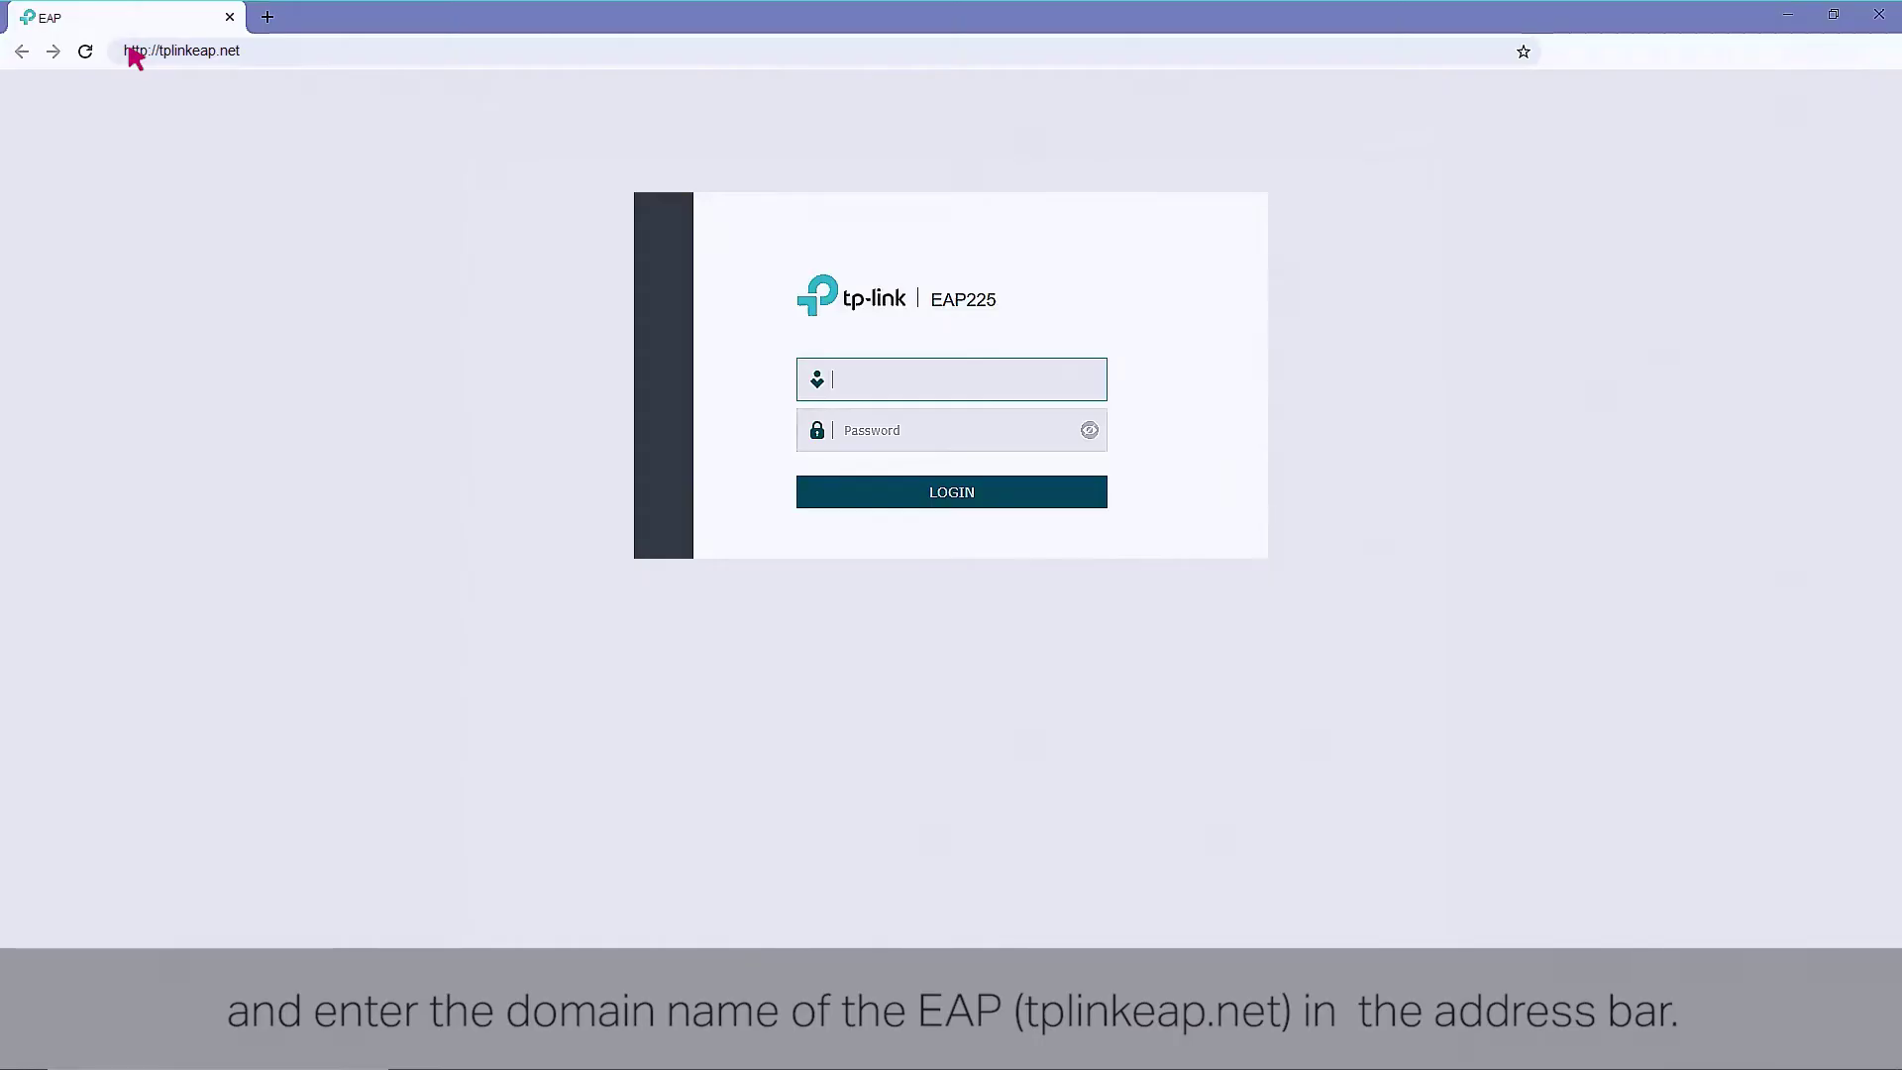
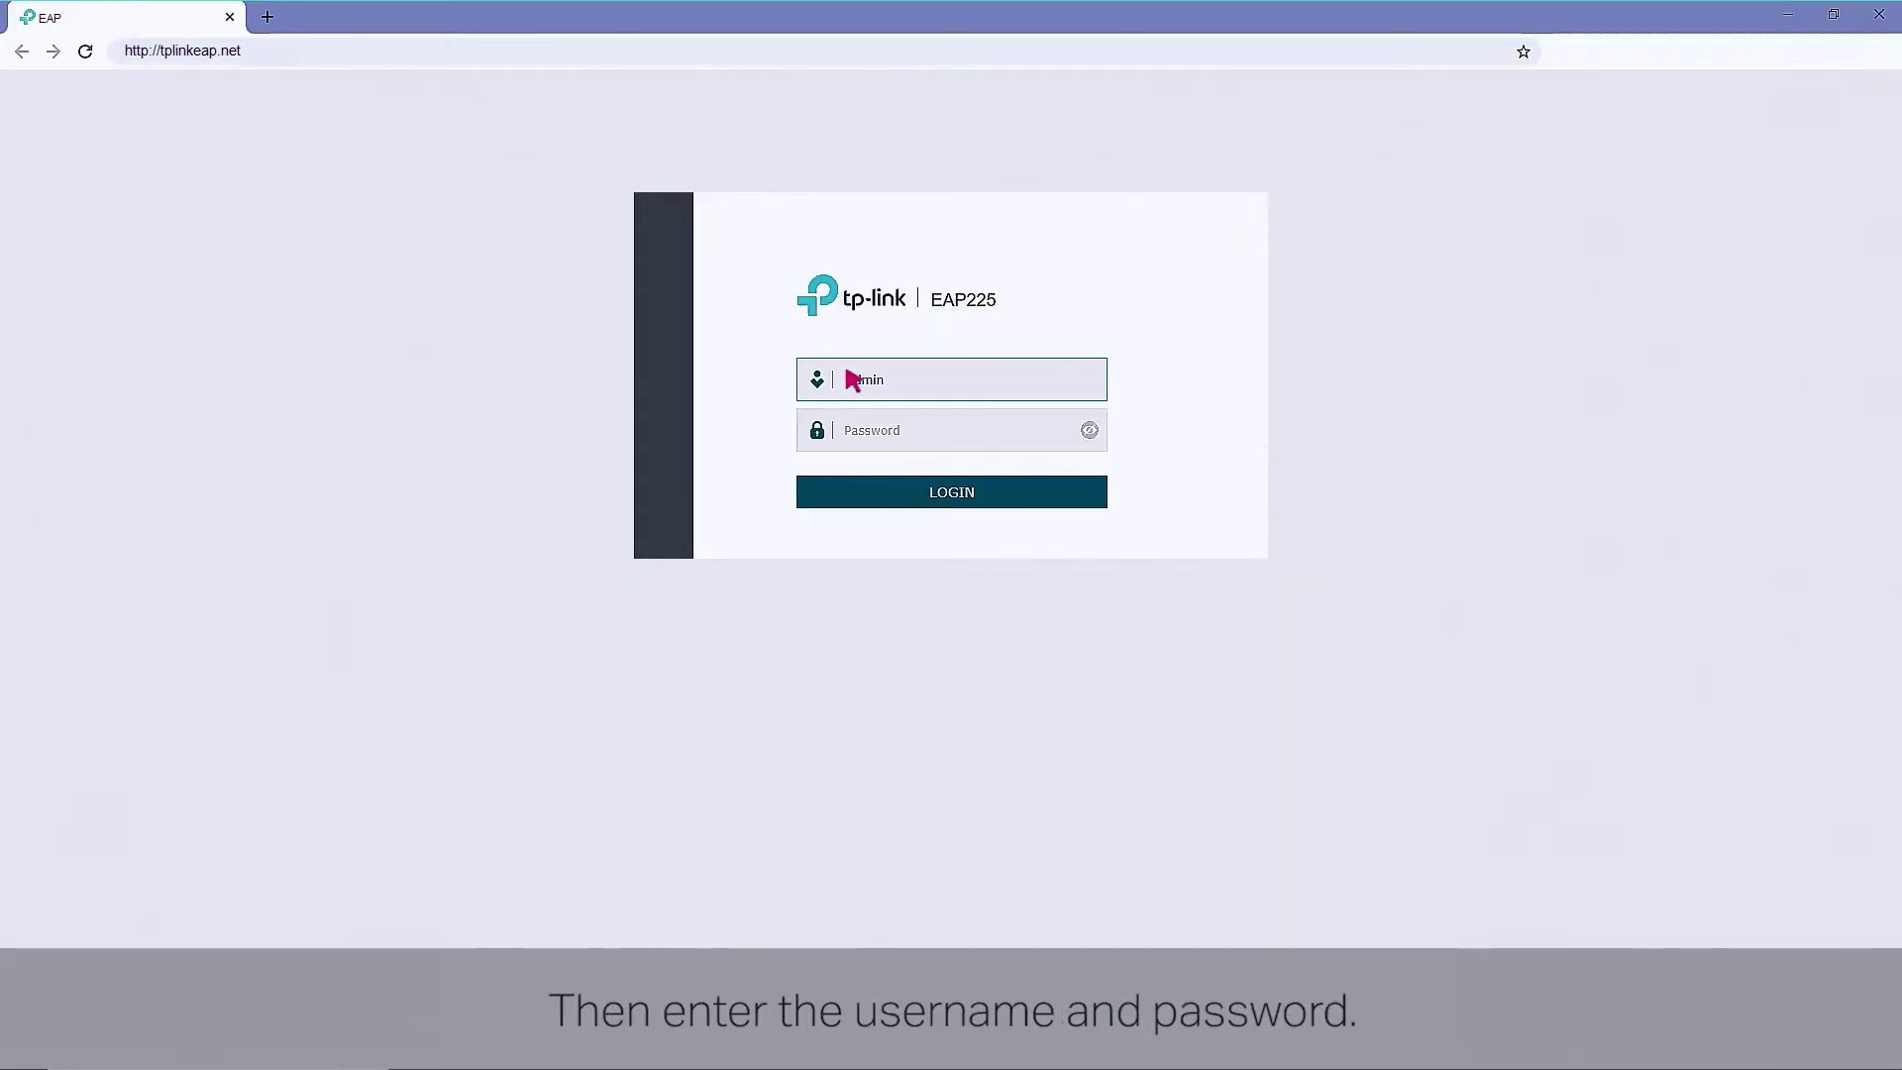
# Enter admin as both username and password on the EAP225 login page
pyautogui.click(850, 433)
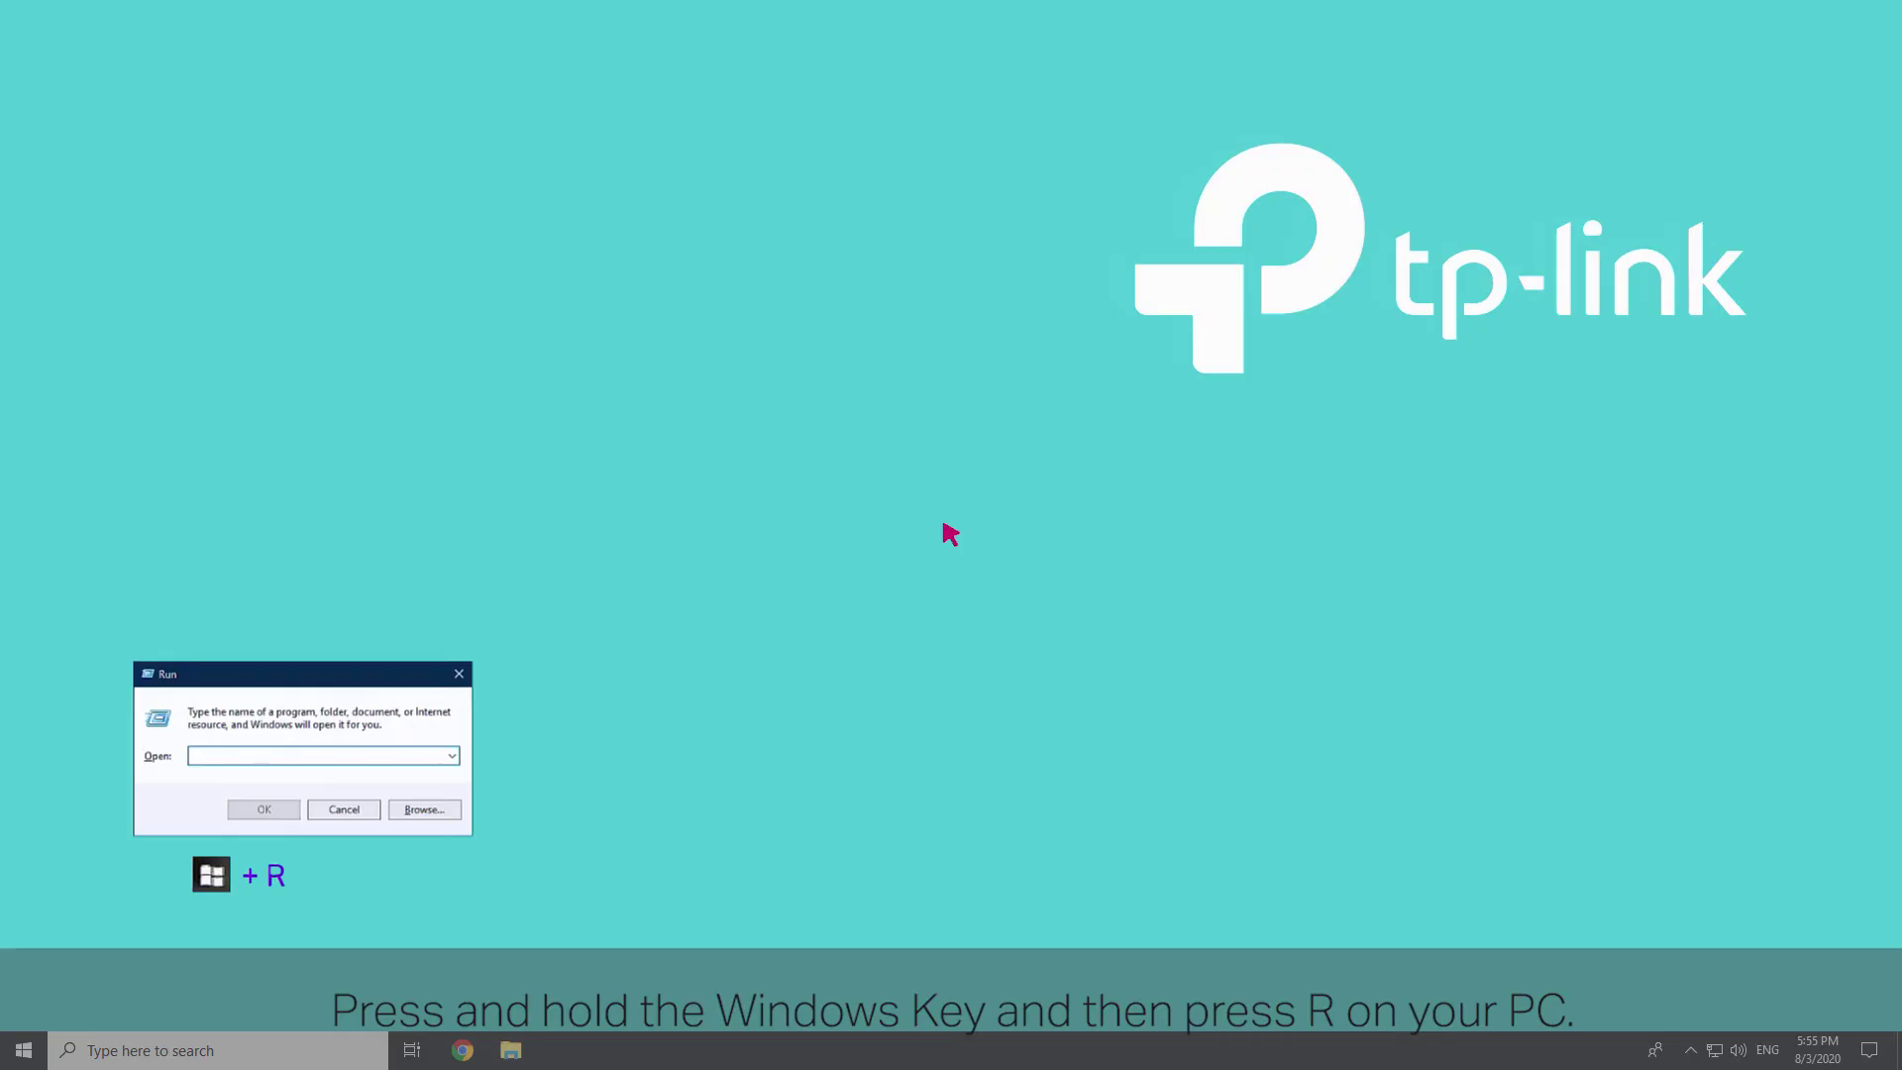
# Open Control Panel in Small icons view and go to Network and Sharing Center's adapter list
pyautogui.write('control')
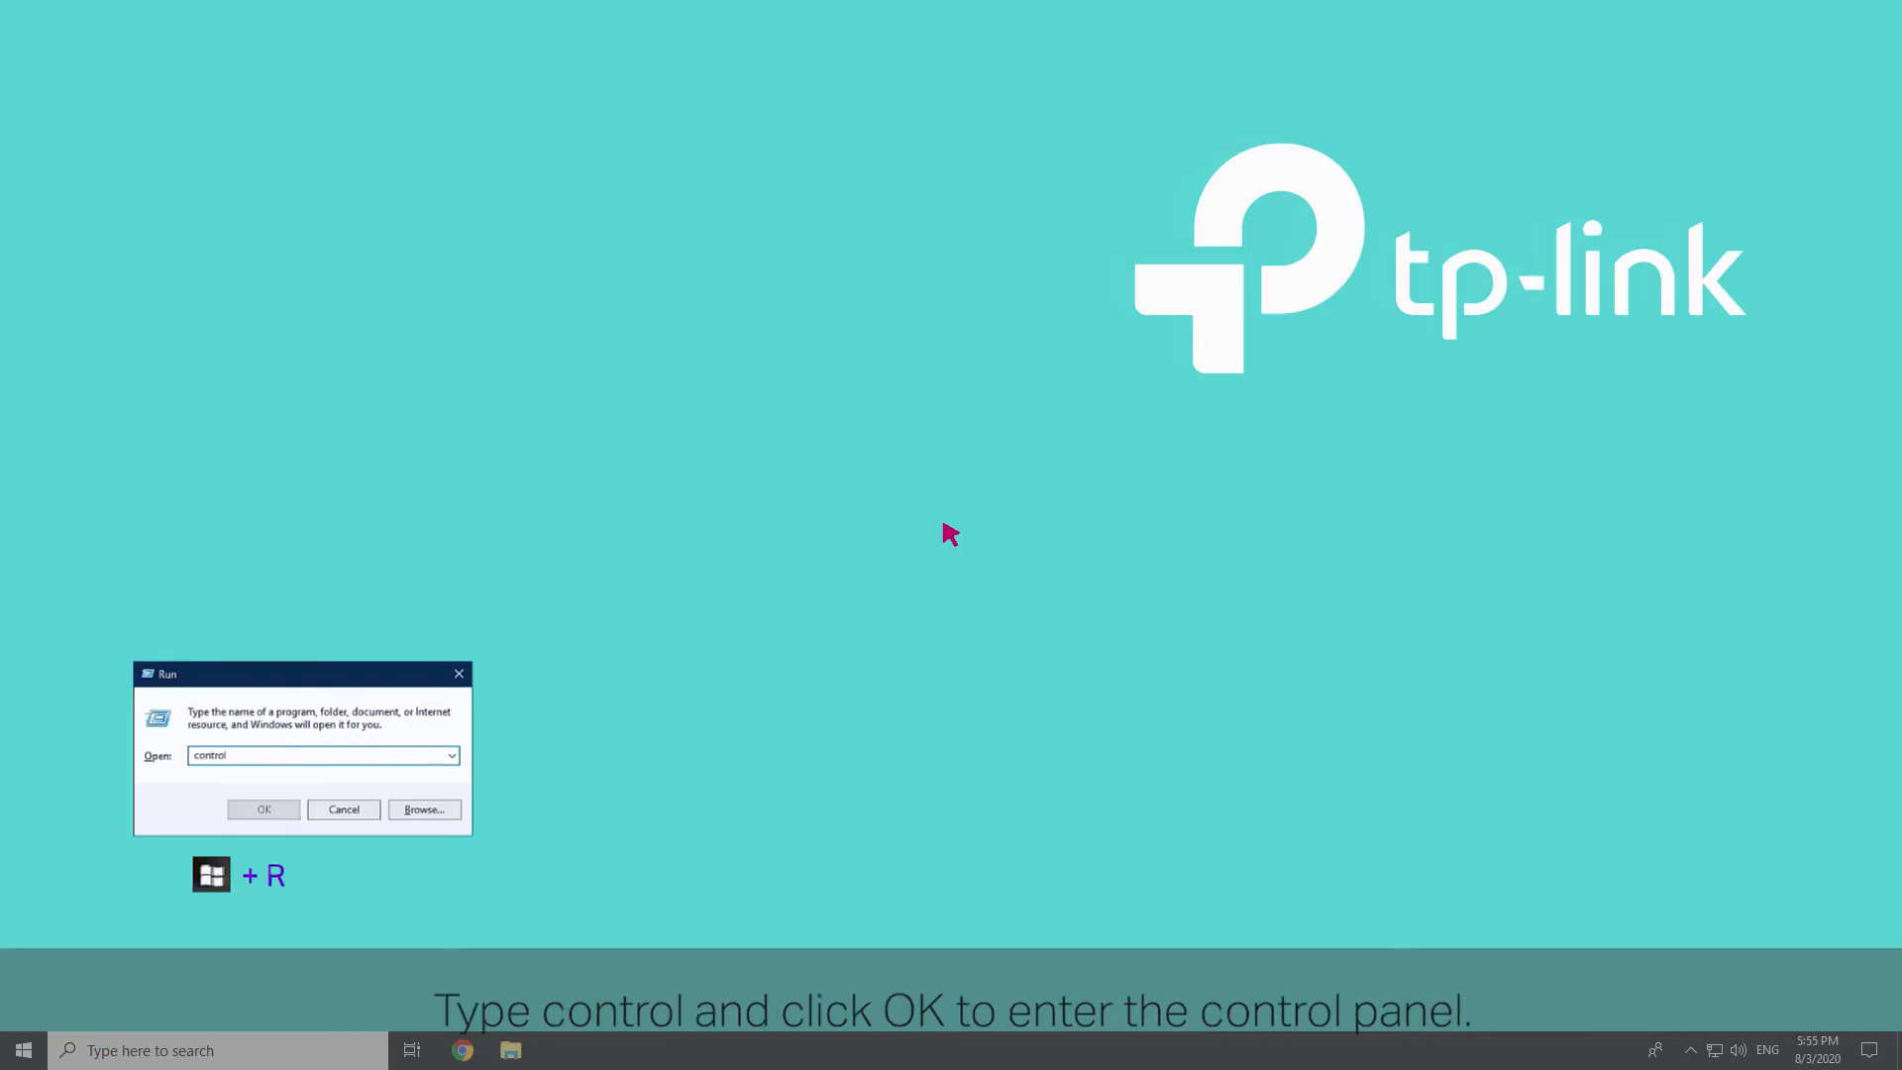
pyautogui.click(263, 809)
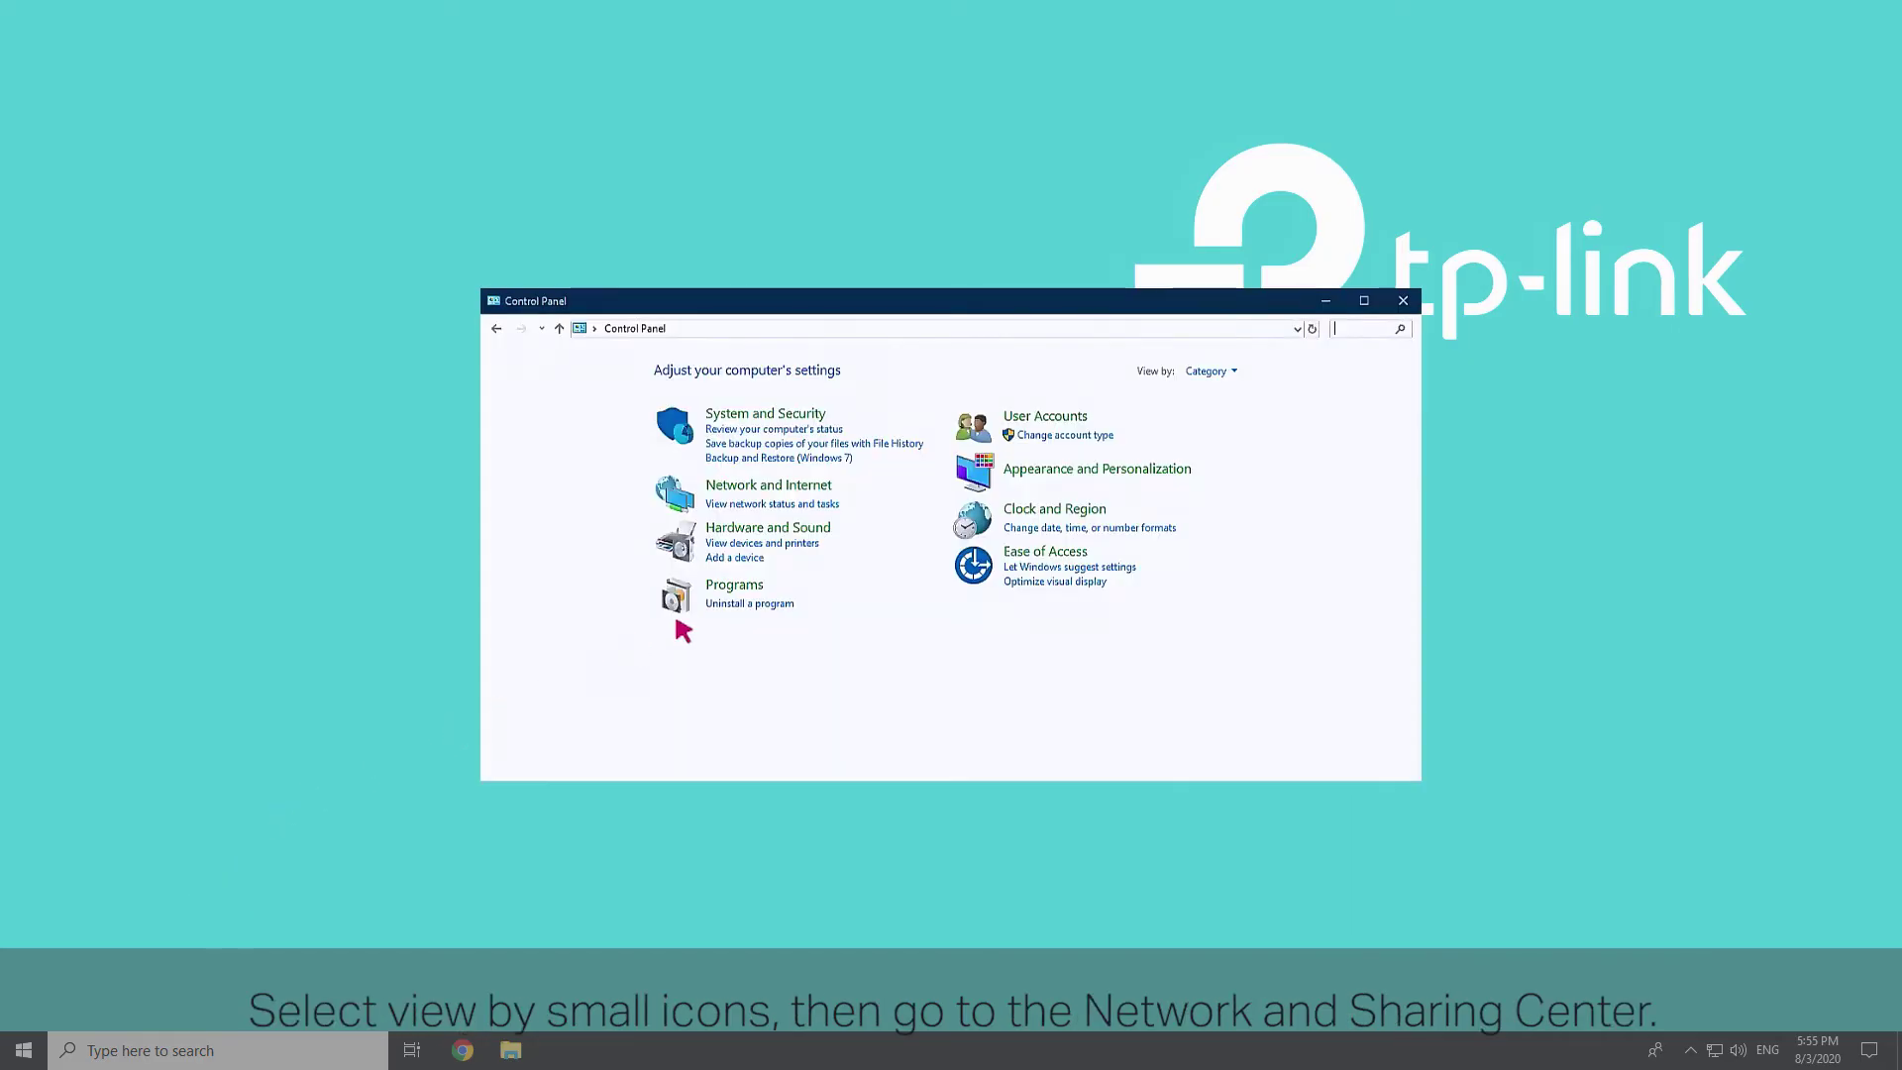
pyautogui.click(1208, 371)
pyautogui.click(1233, 421)
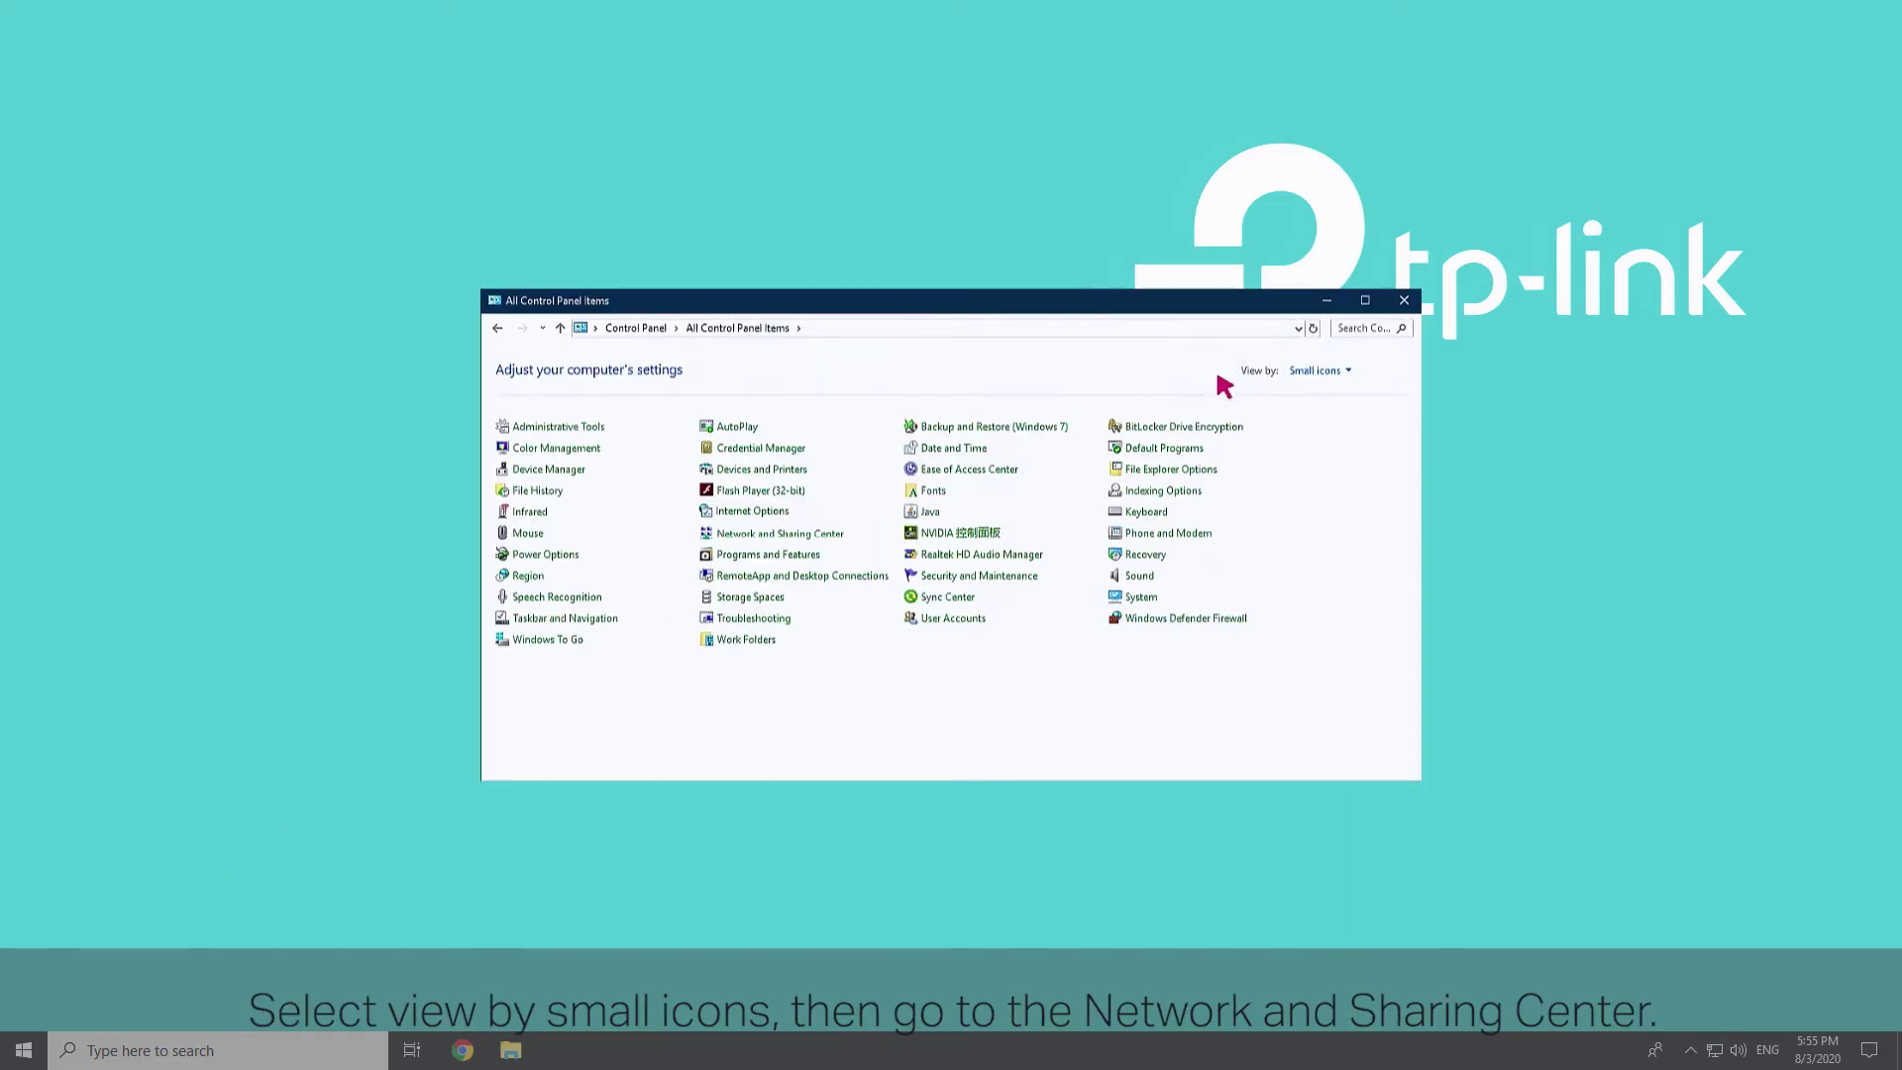
pyautogui.click(738, 536)
pyautogui.click(587, 426)
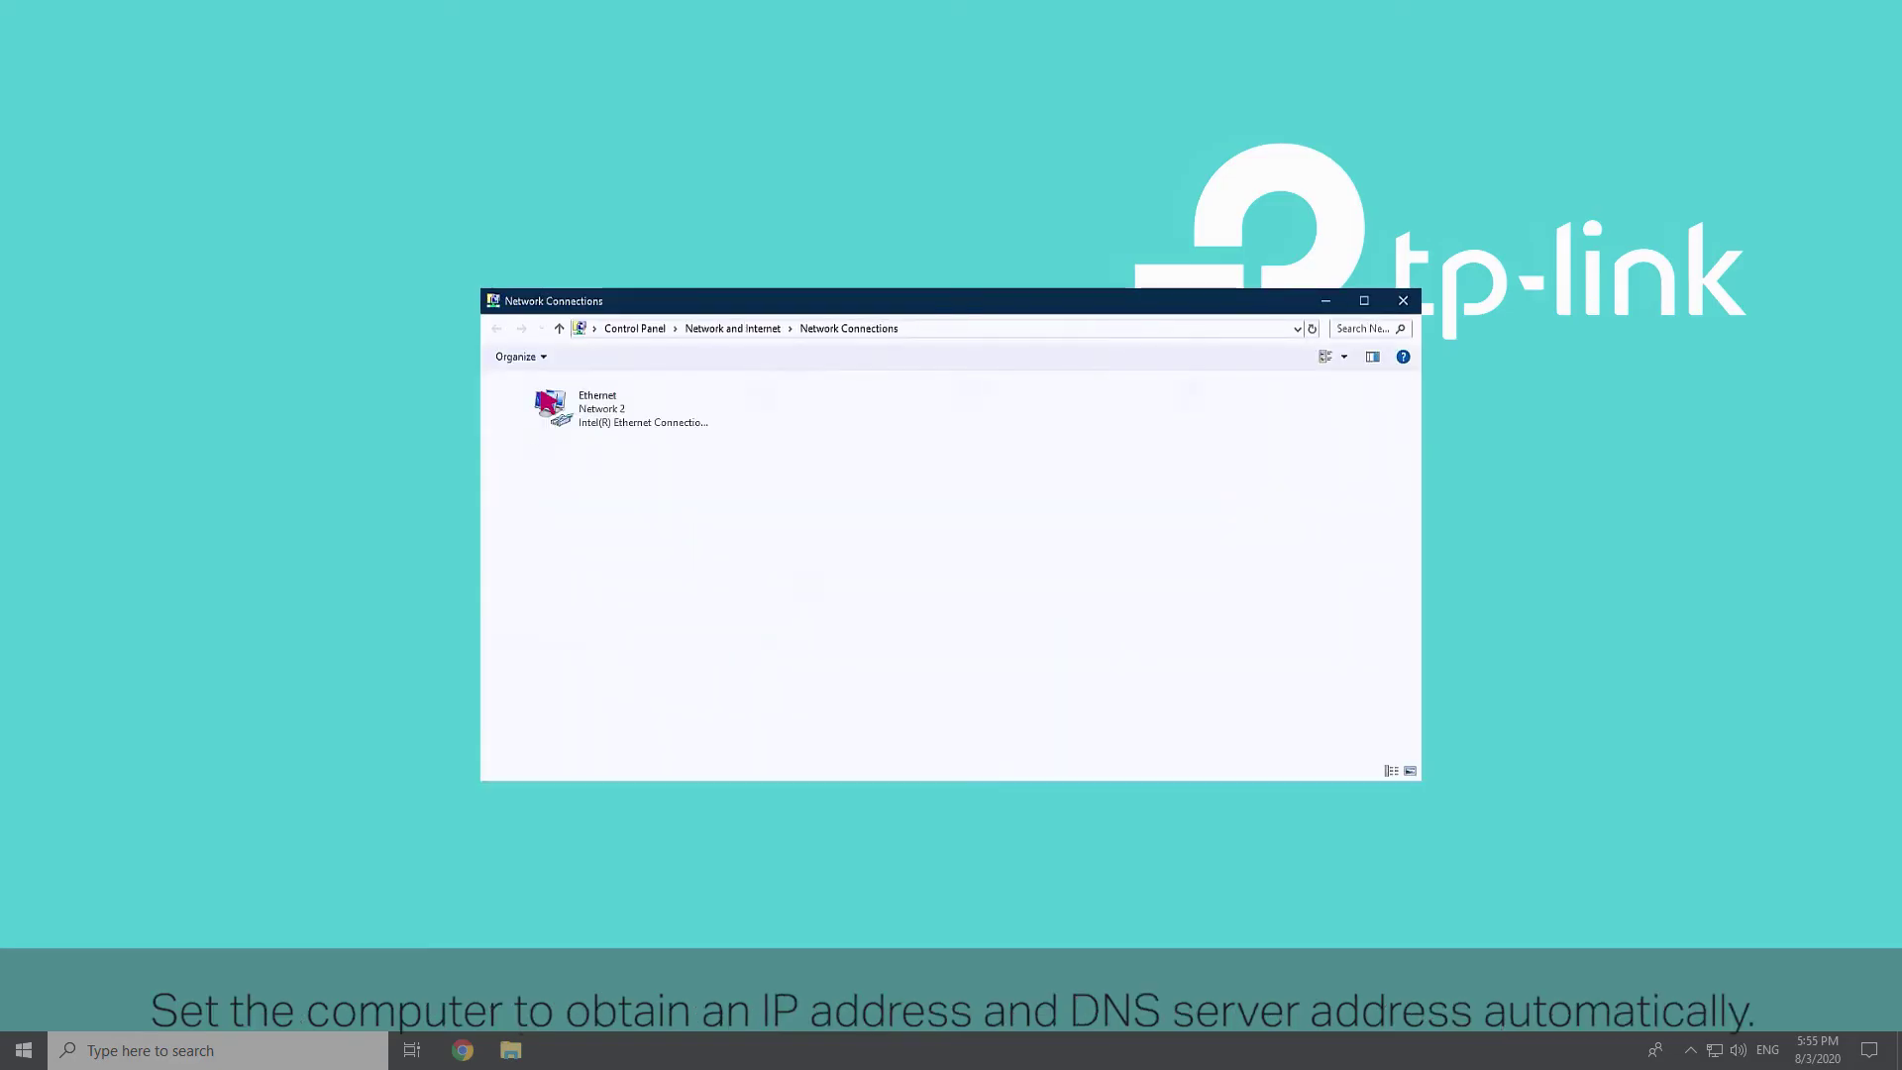
# Set the Ethernet adapter's IPv4 to obtain IP and DNS automatically, then view its details
pyautogui.doubleClick(548, 404)
pyautogui.click(844, 670)
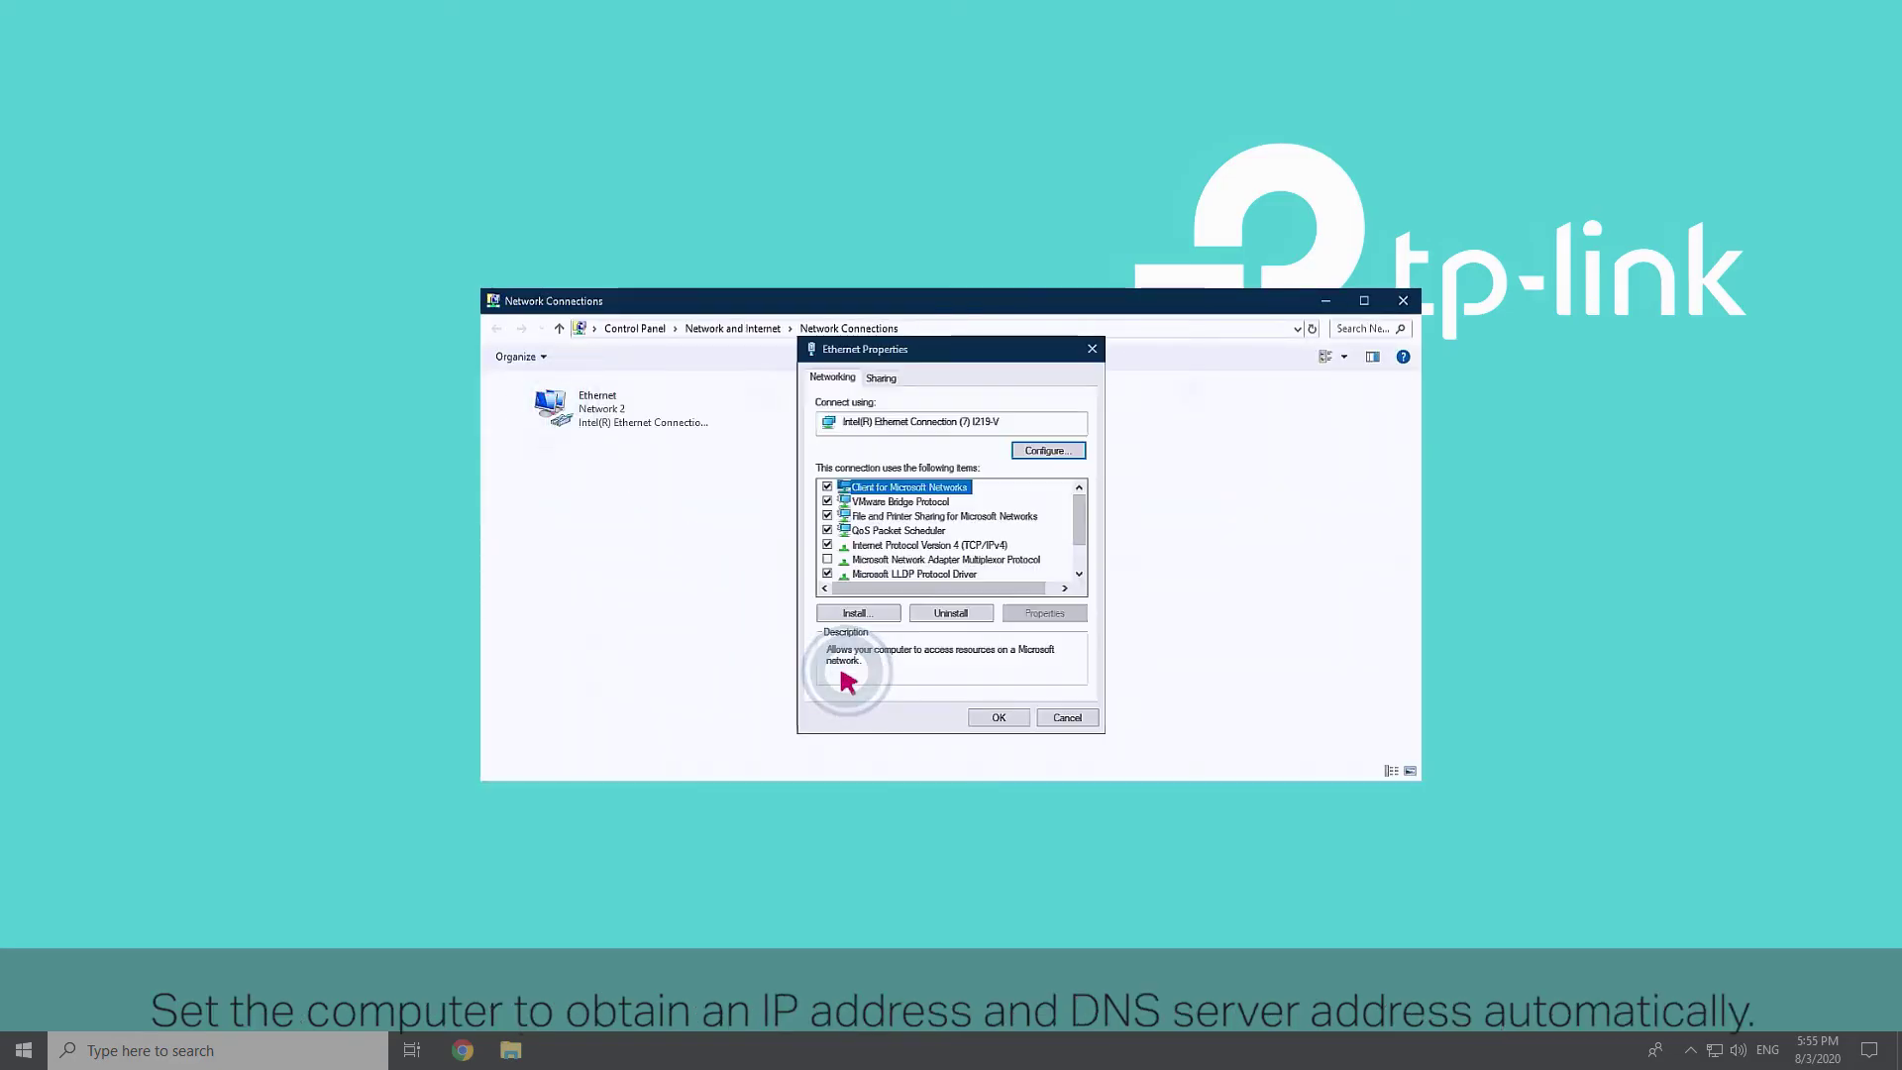
pyautogui.doubleClick(845, 546)
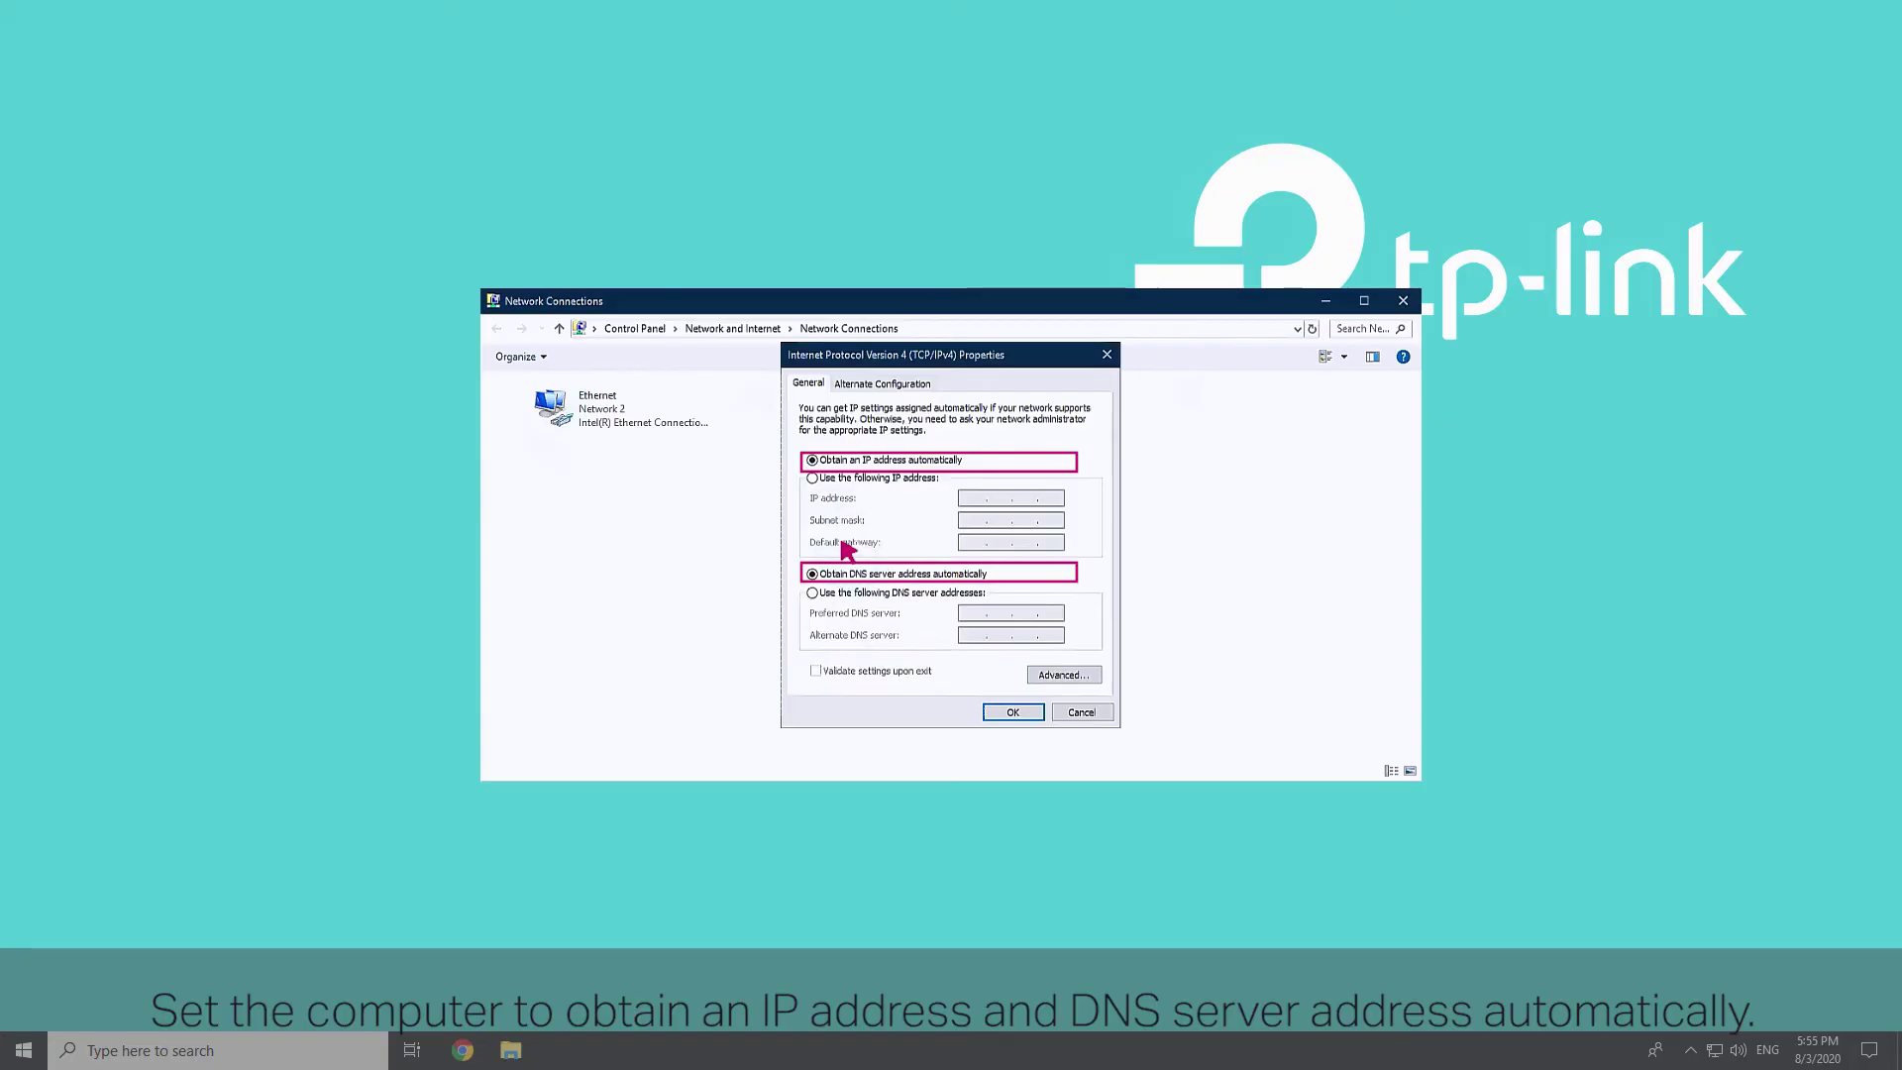
pyautogui.click(1011, 713)
pyautogui.click(1015, 715)
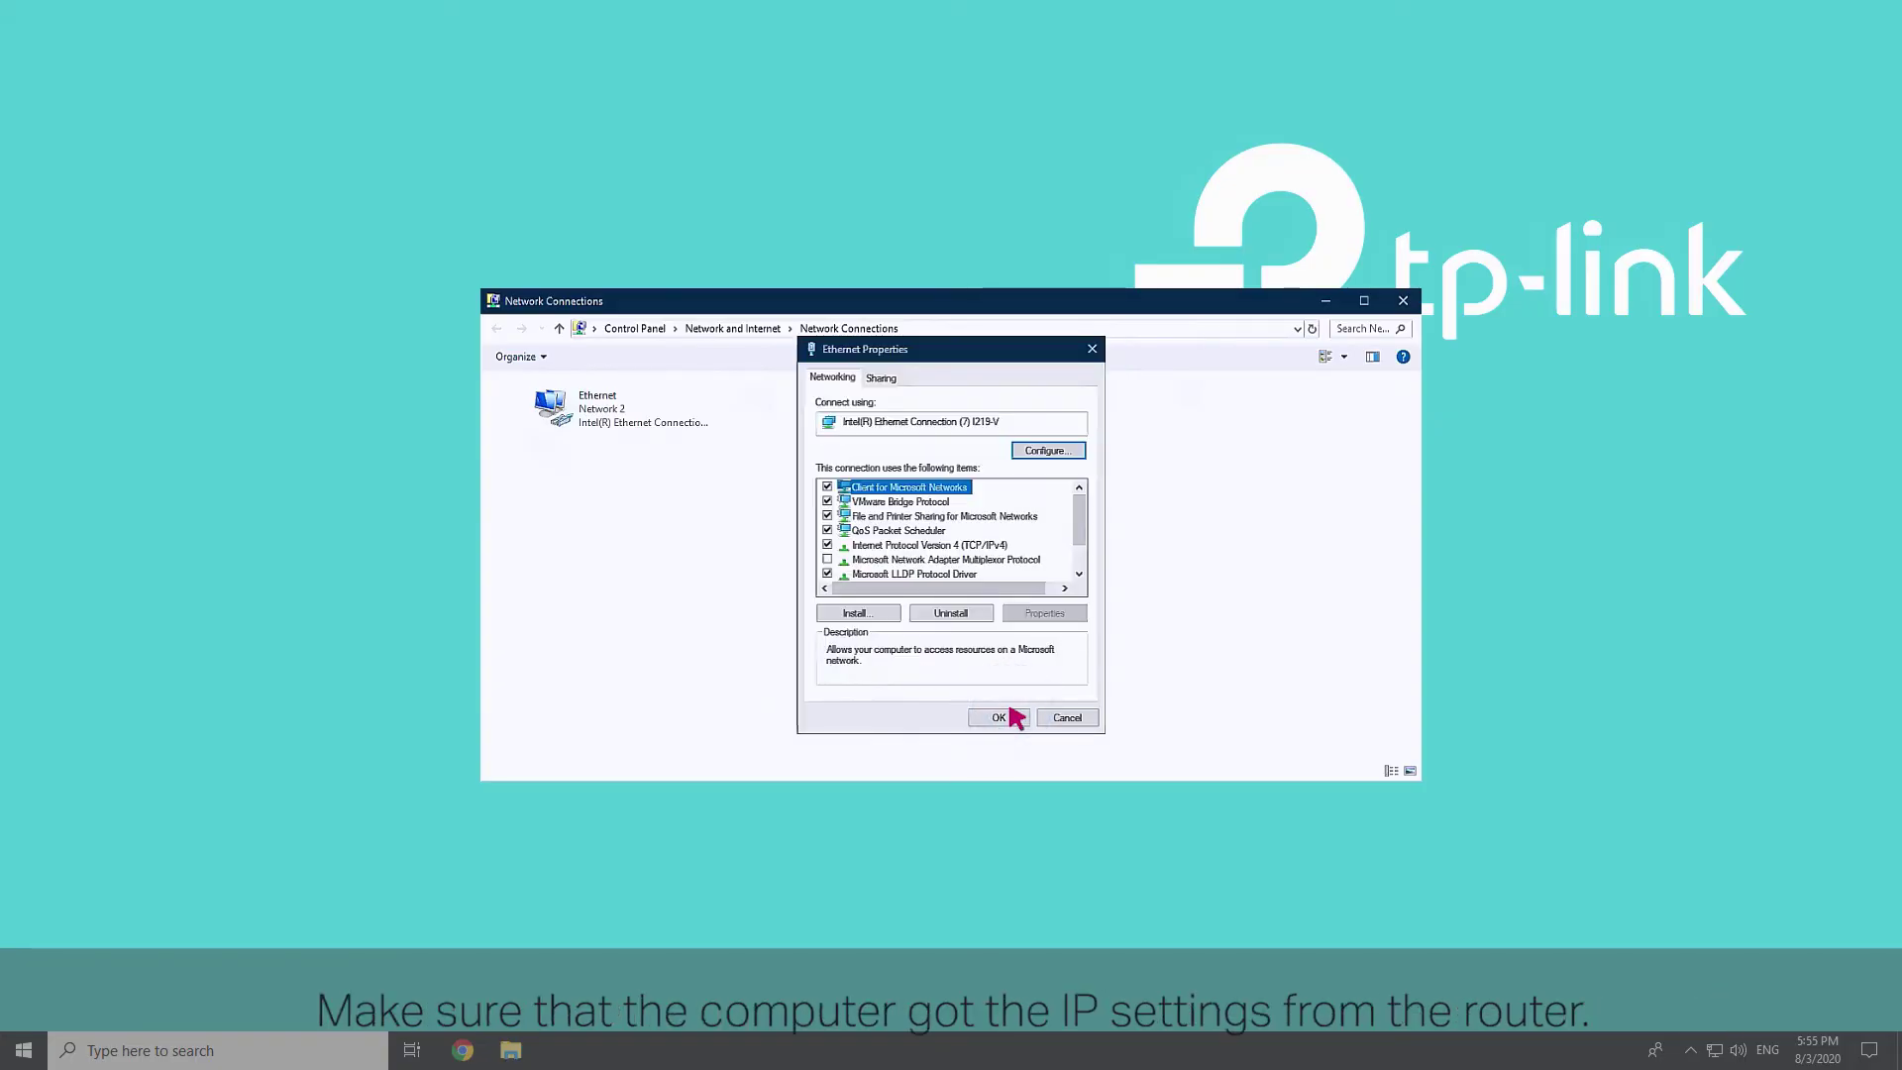
pyautogui.click(864, 530)
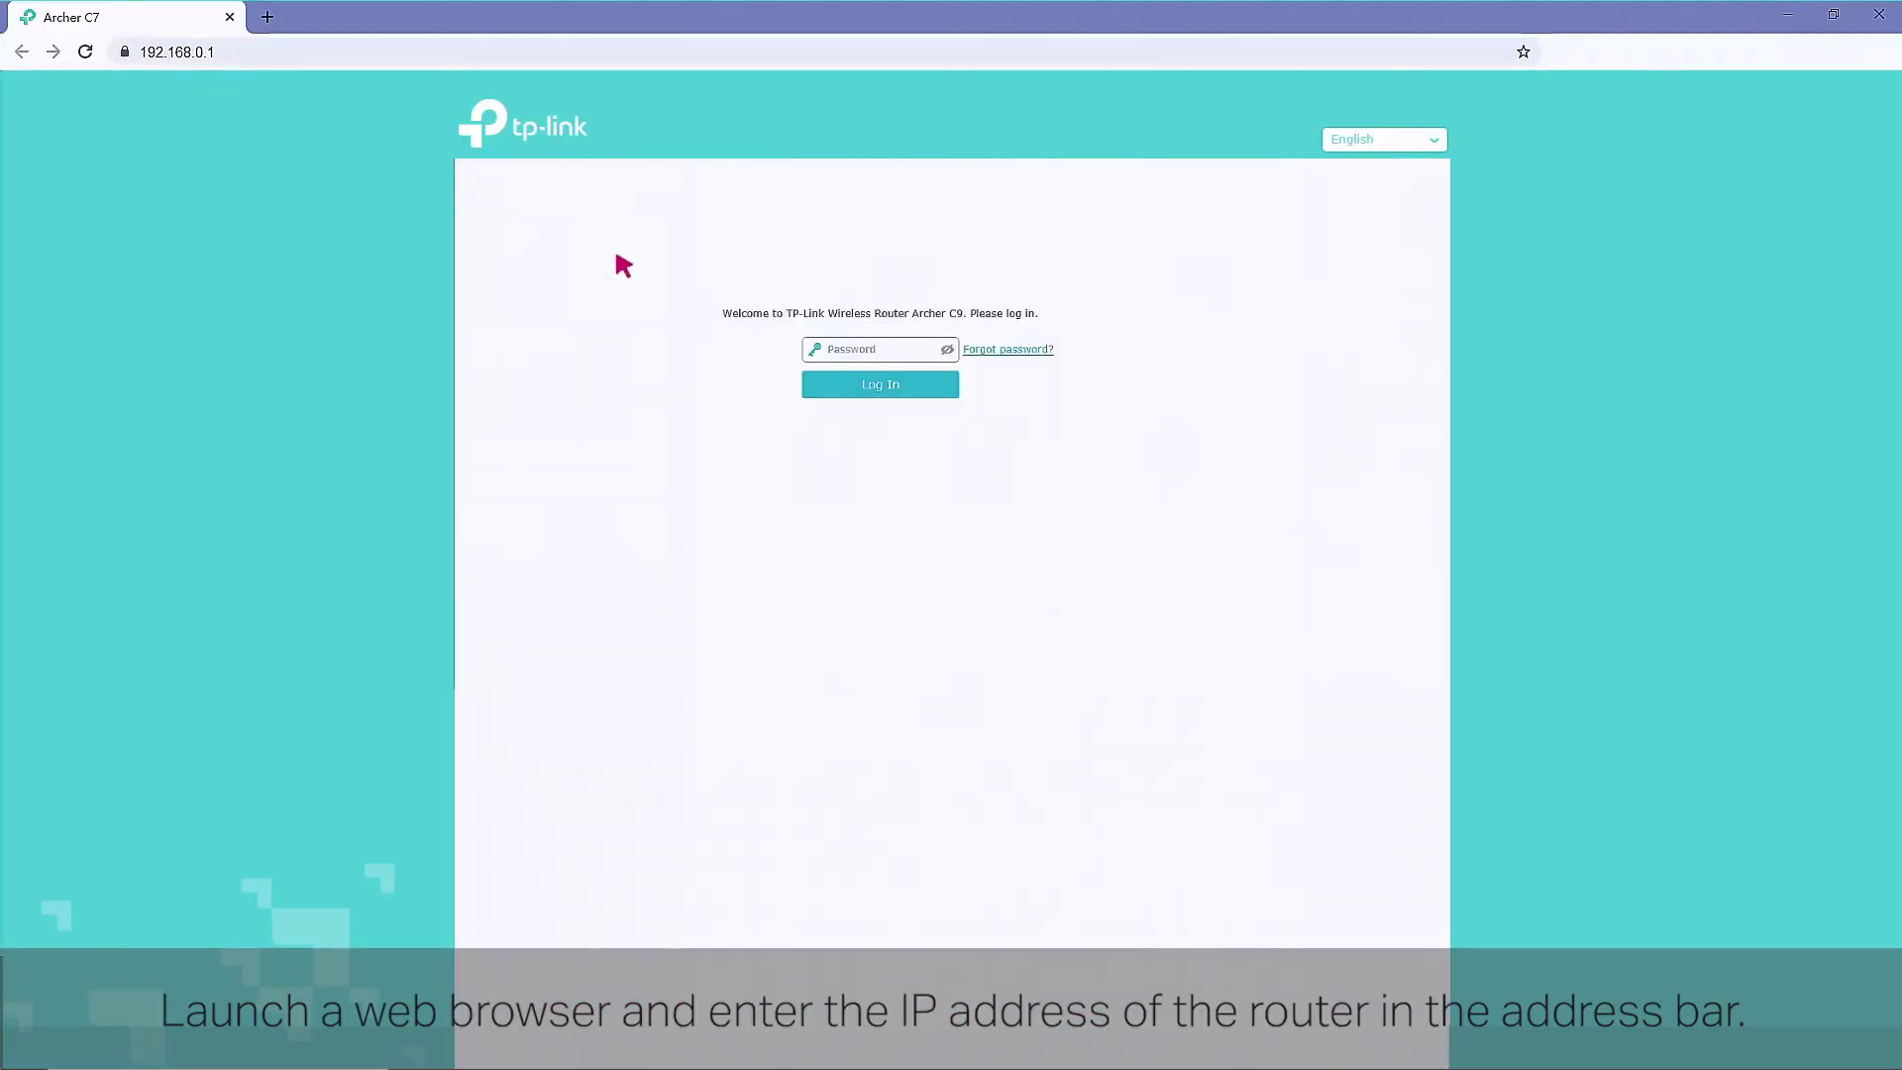
# Log in to the router at 192.168.0.1 with its admin password
pyautogui.click(830, 351)
pyautogui.write('******')
pyautogui.click(837, 385)
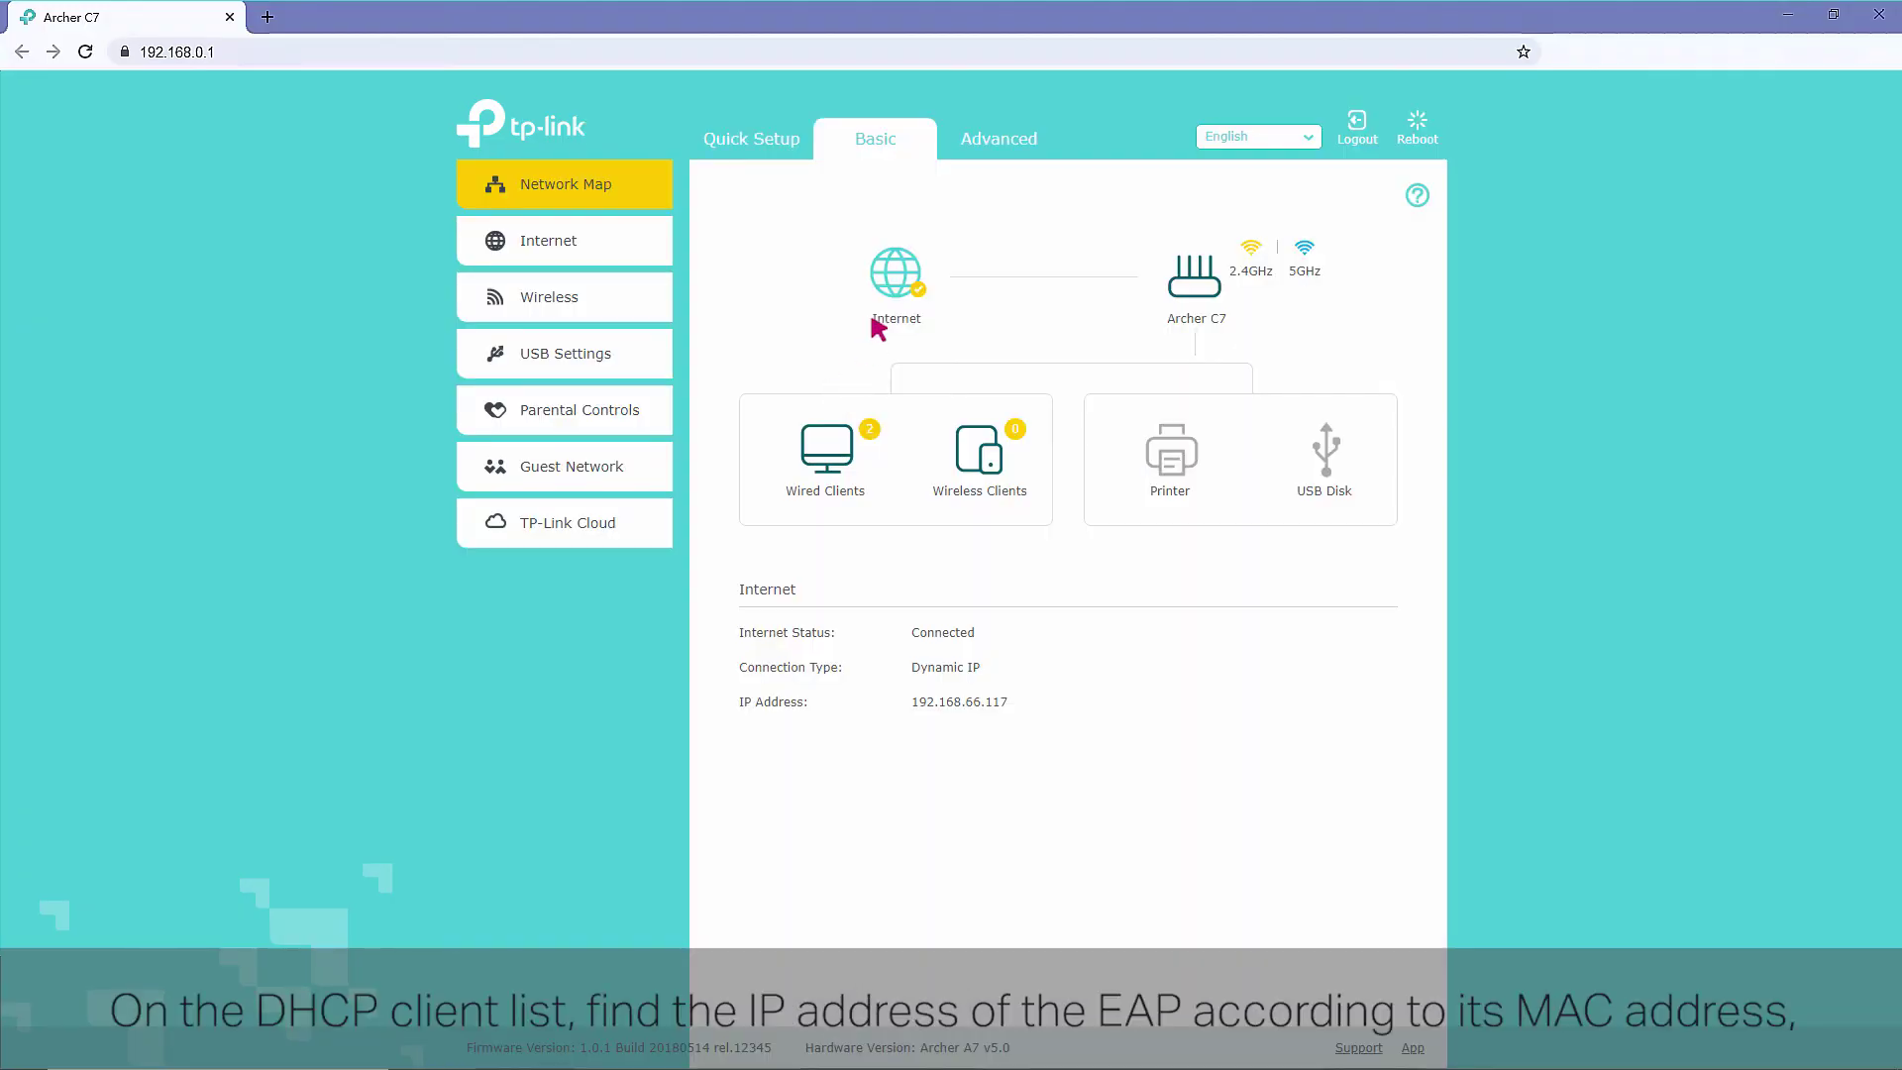
# Open Advanced > Network > DHCP Server to find the EAP's IP in the client list
pyautogui.click(992, 139)
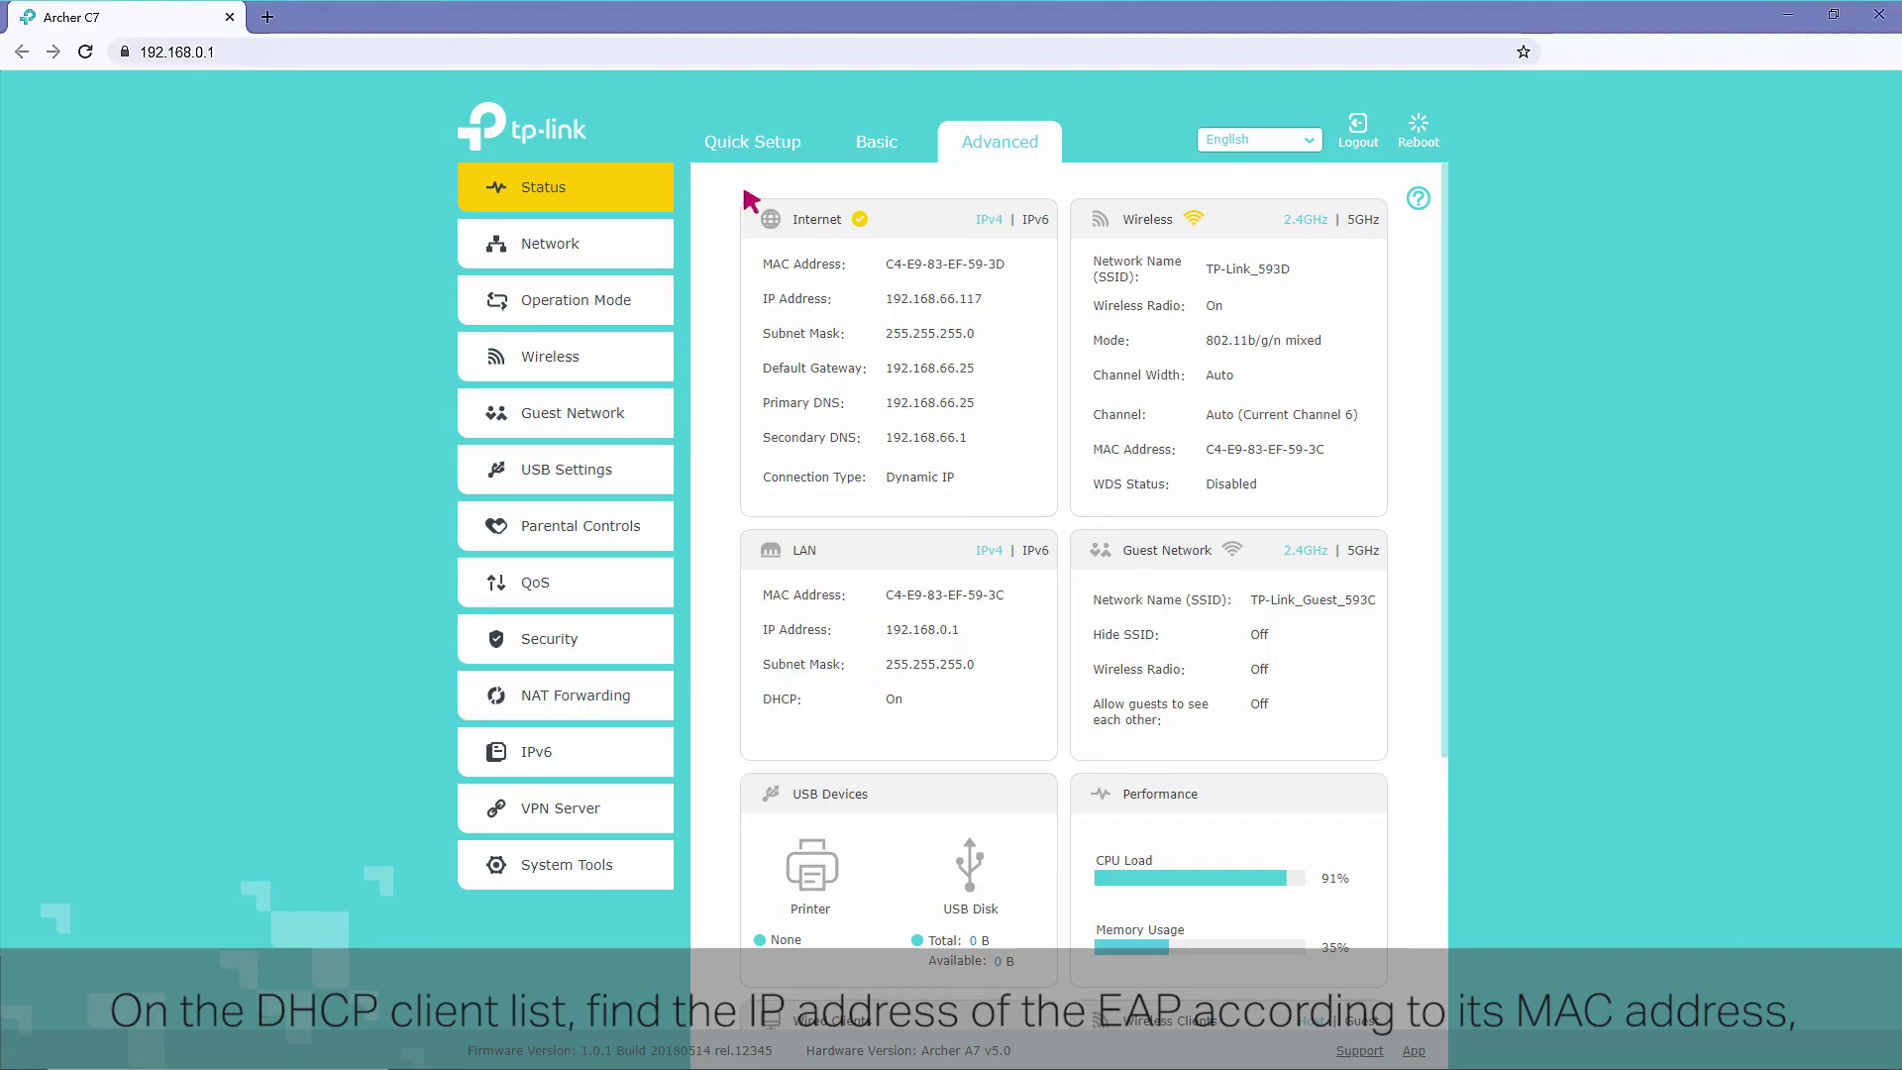
pyautogui.click(545, 245)
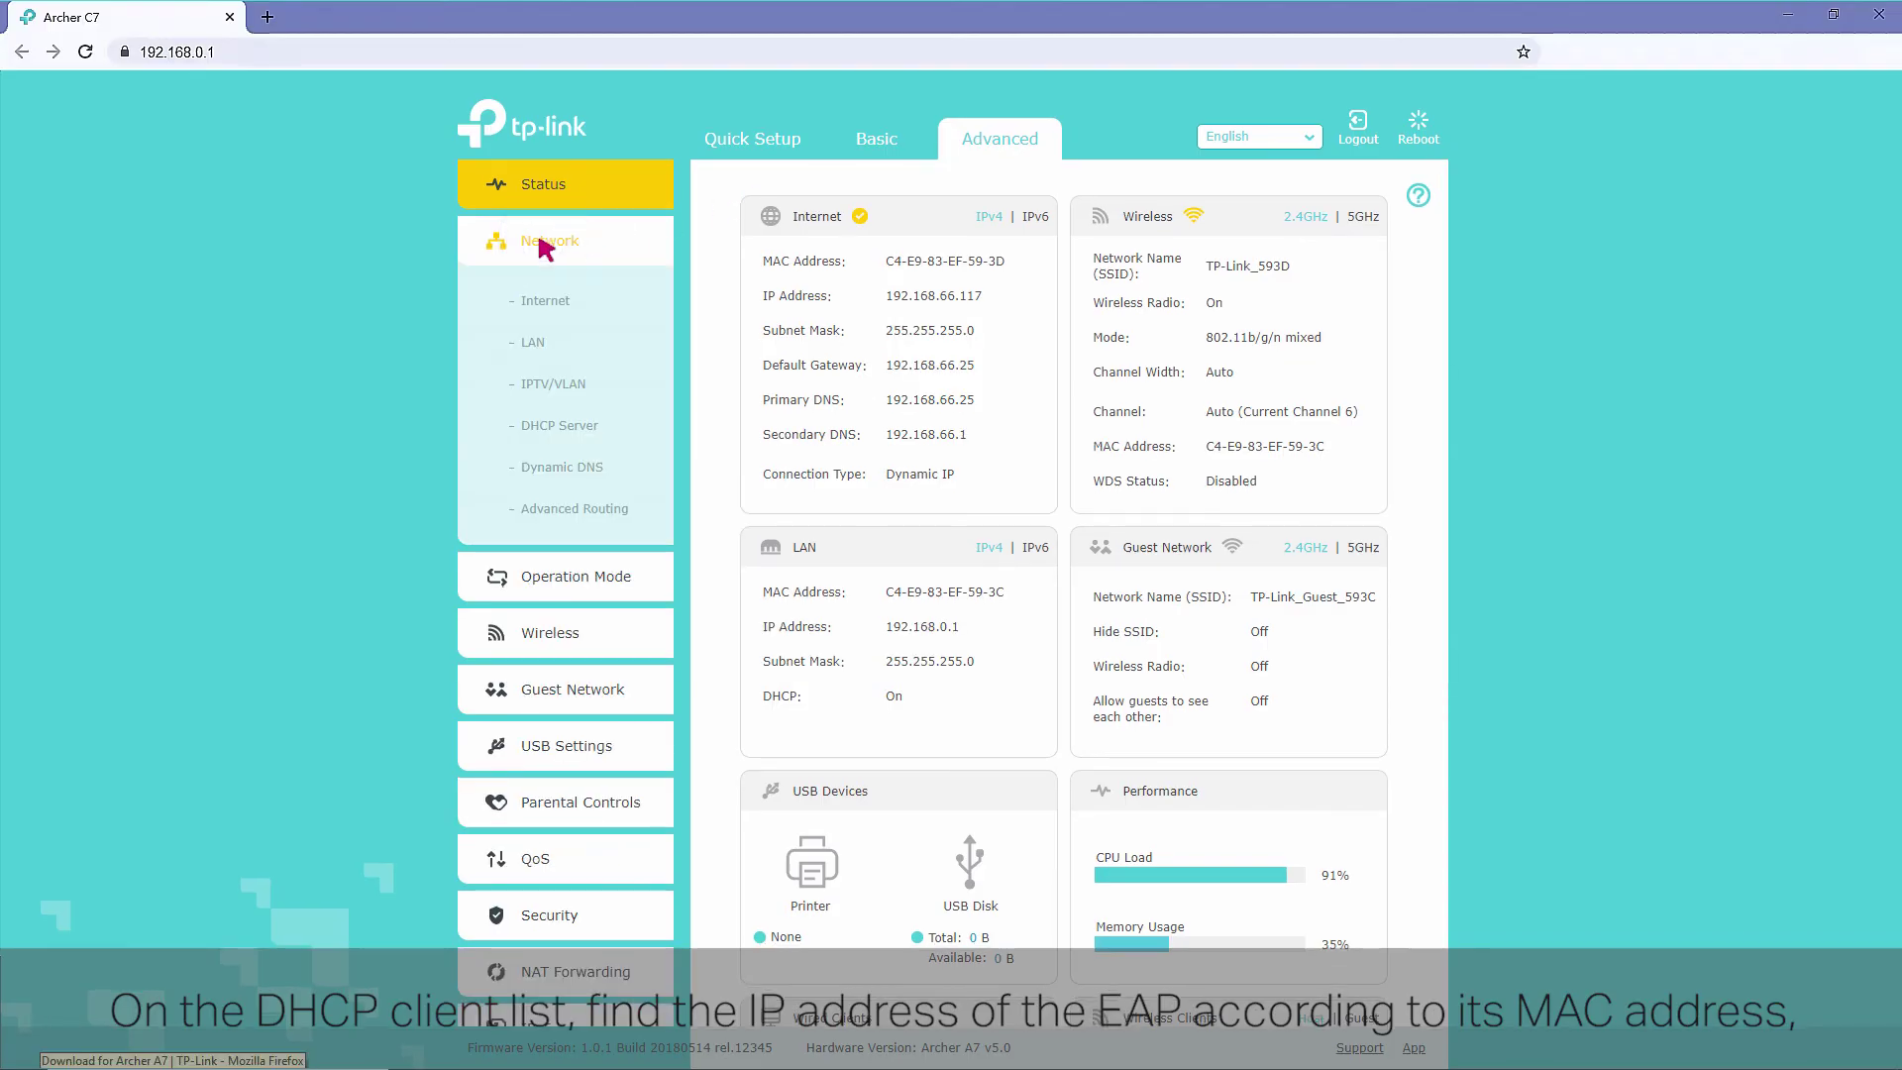
pyautogui.click(543, 427)
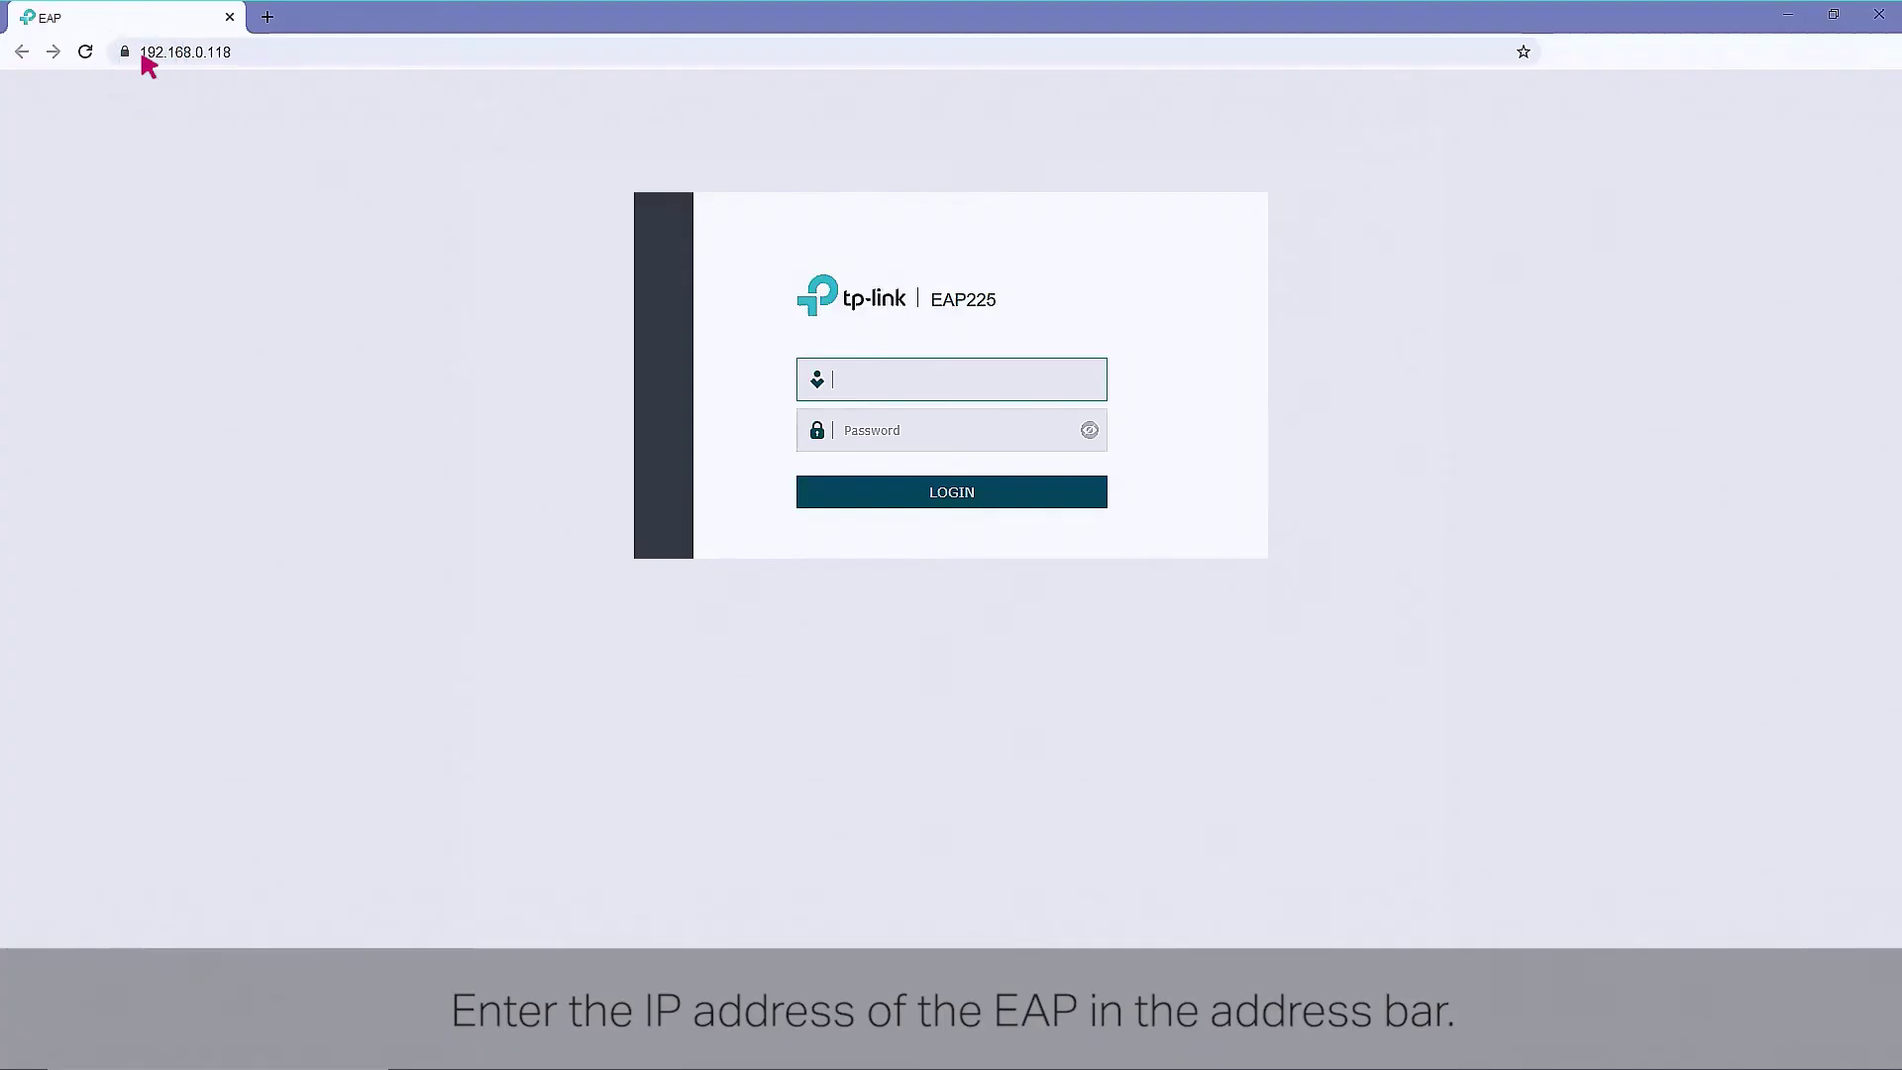
pyautogui.click(847, 384)
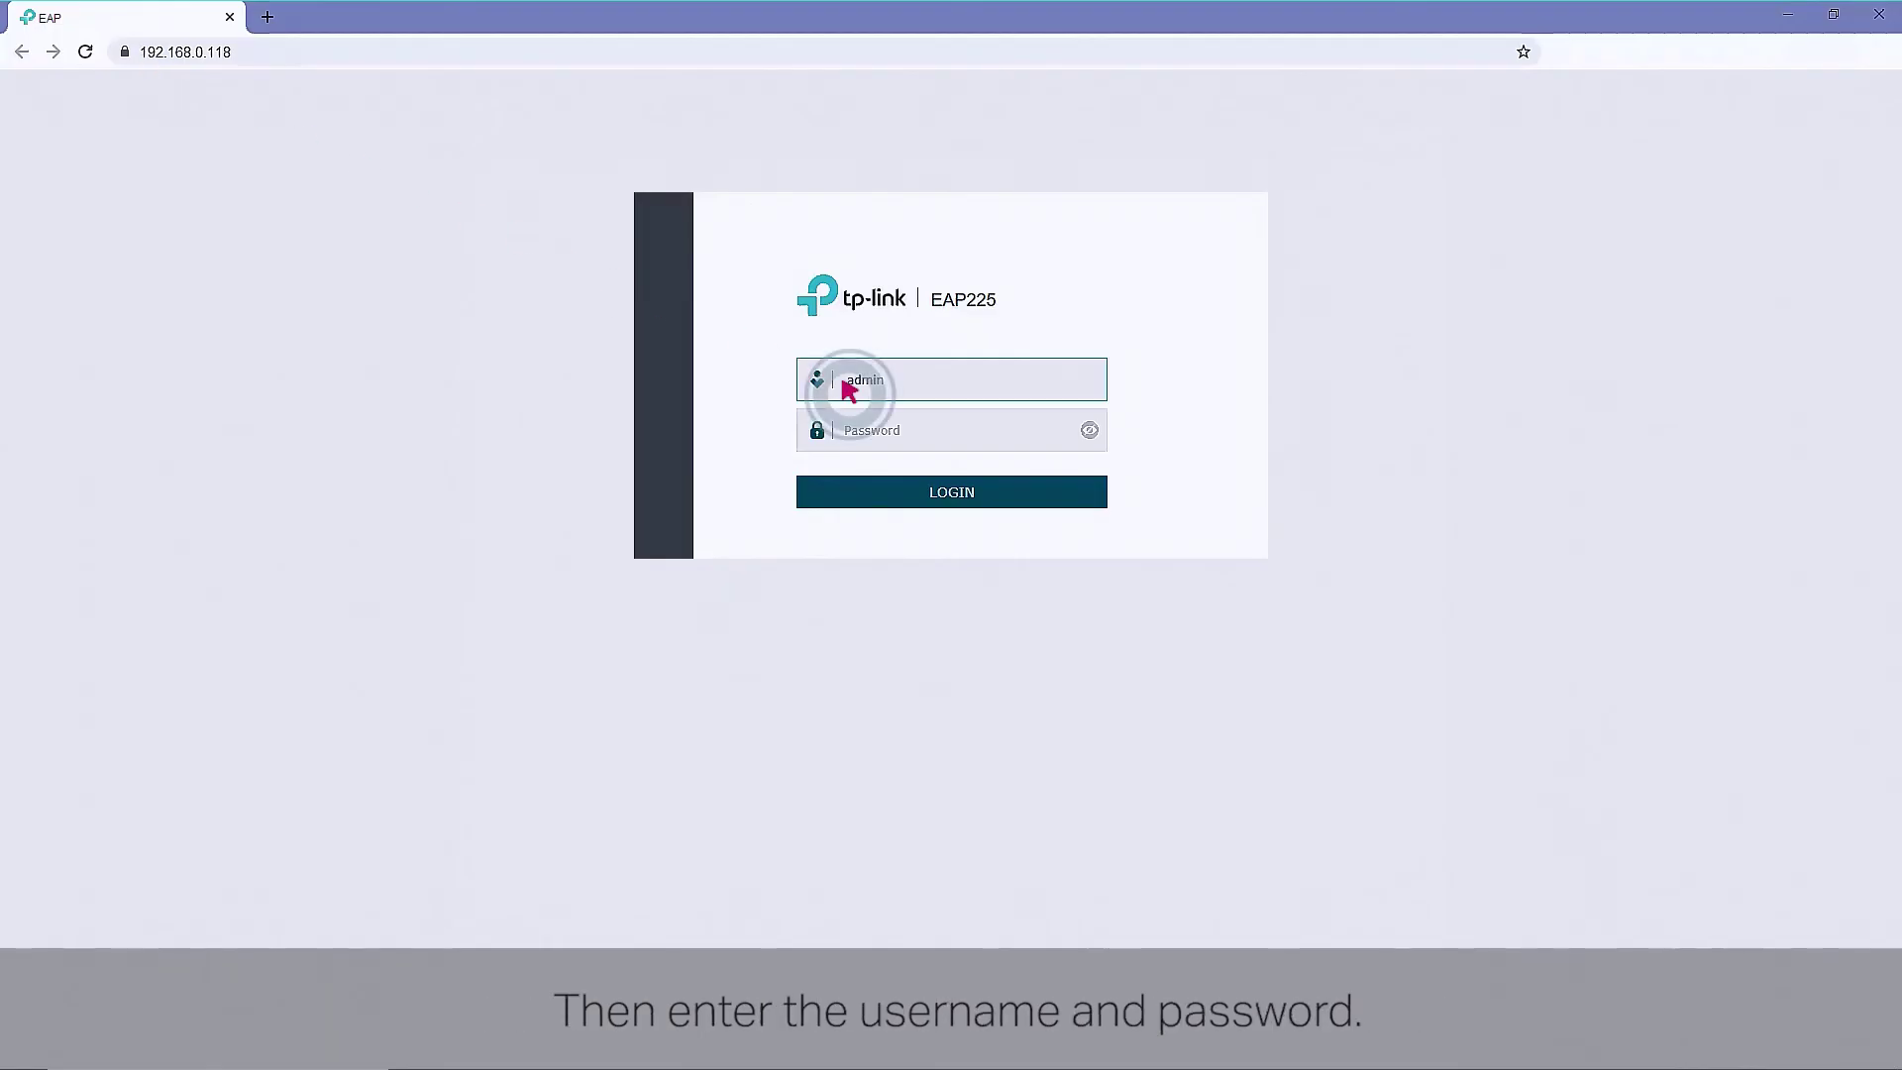
pyautogui.click(848, 434)
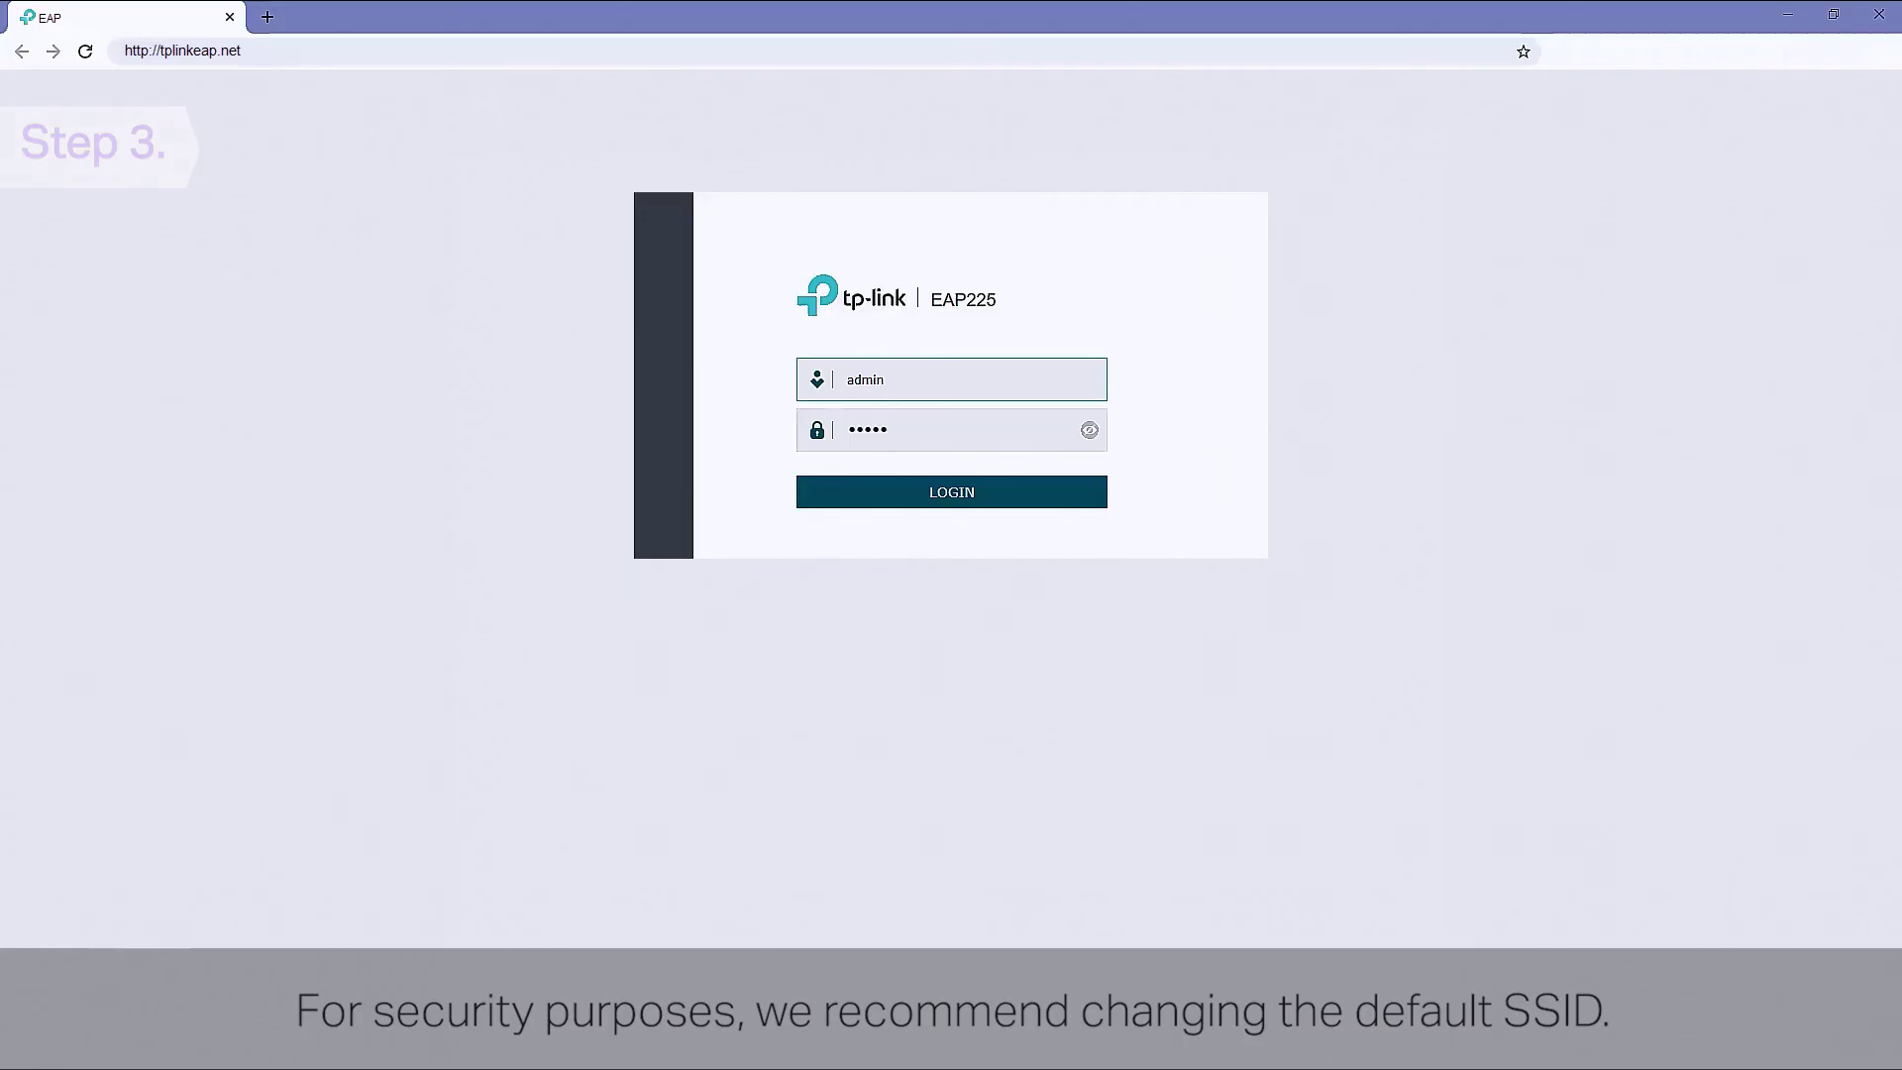
# Log in and create the new admin account with username admin and a pasted password
pyautogui.click(951, 496)
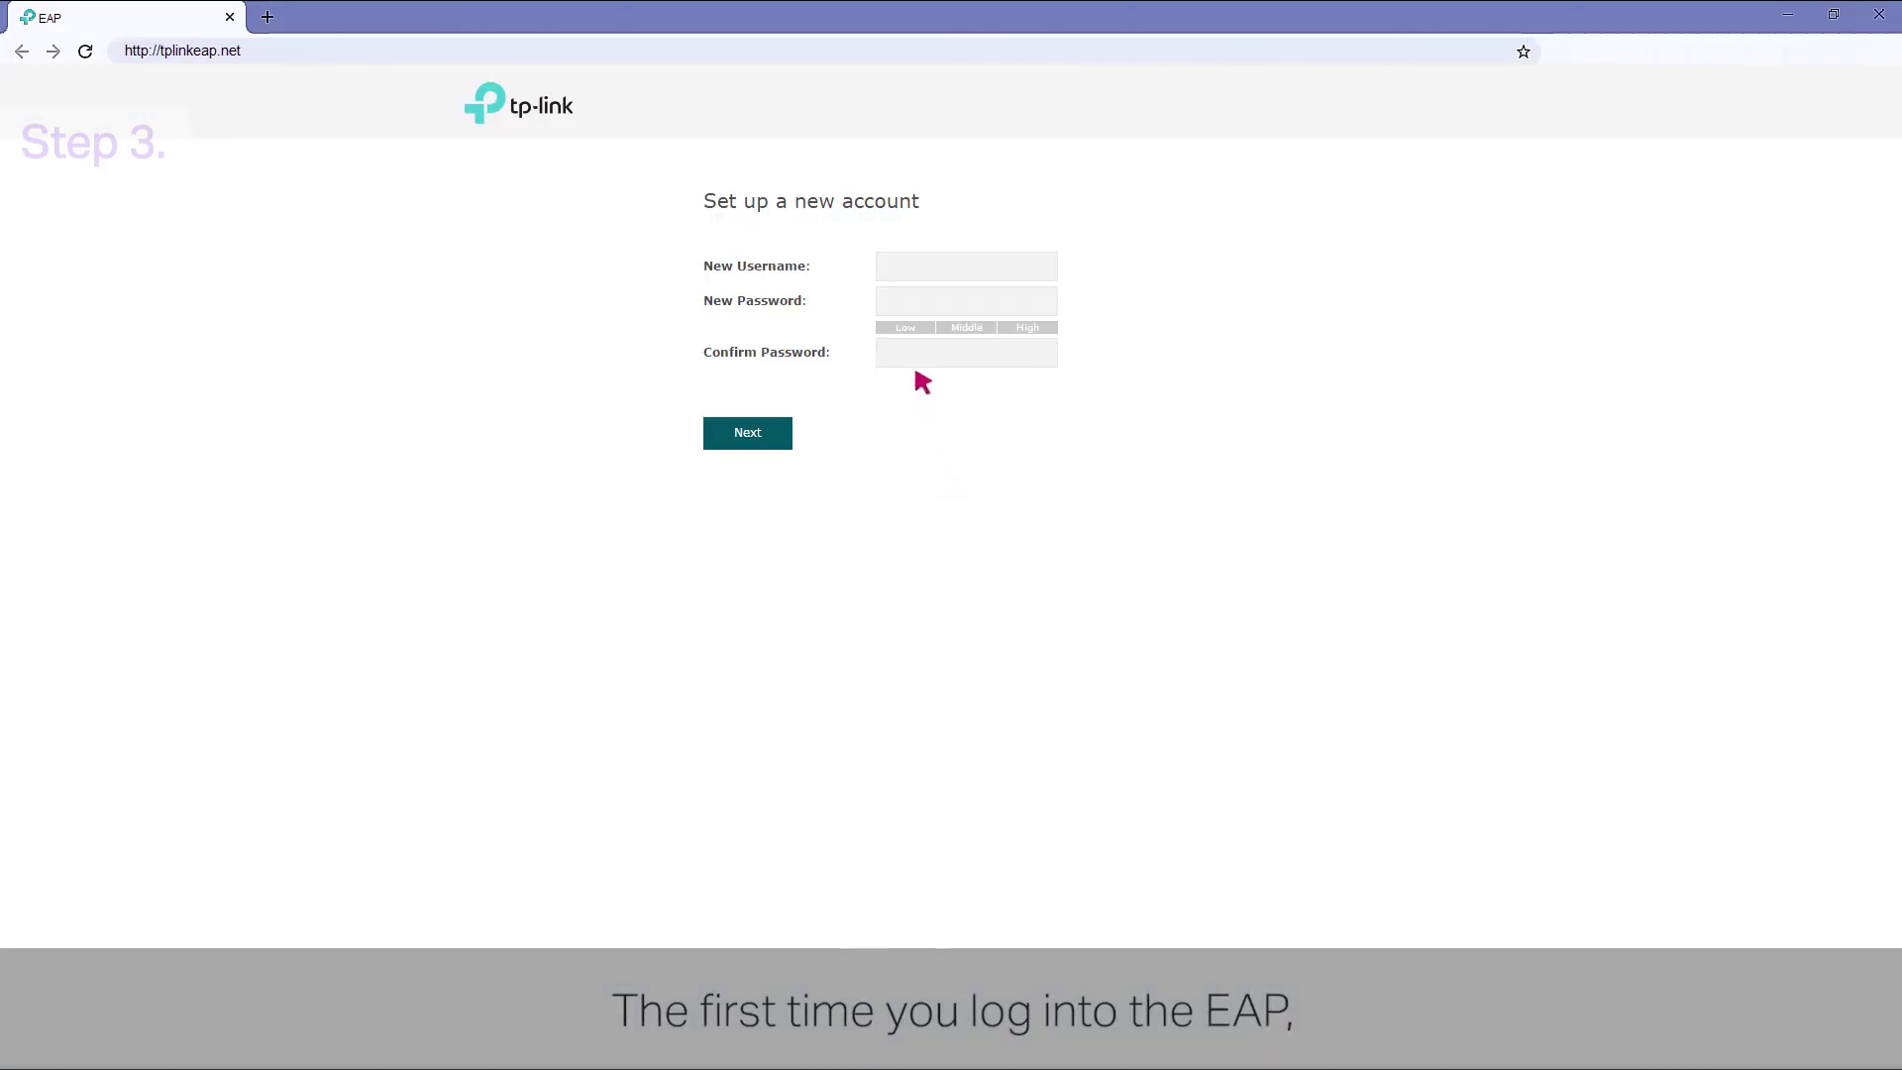
pyautogui.click(896, 265)
pyautogui.write('admin')
pyautogui.click(896, 300)
pyautogui.hotkey('ctrl', 'v')
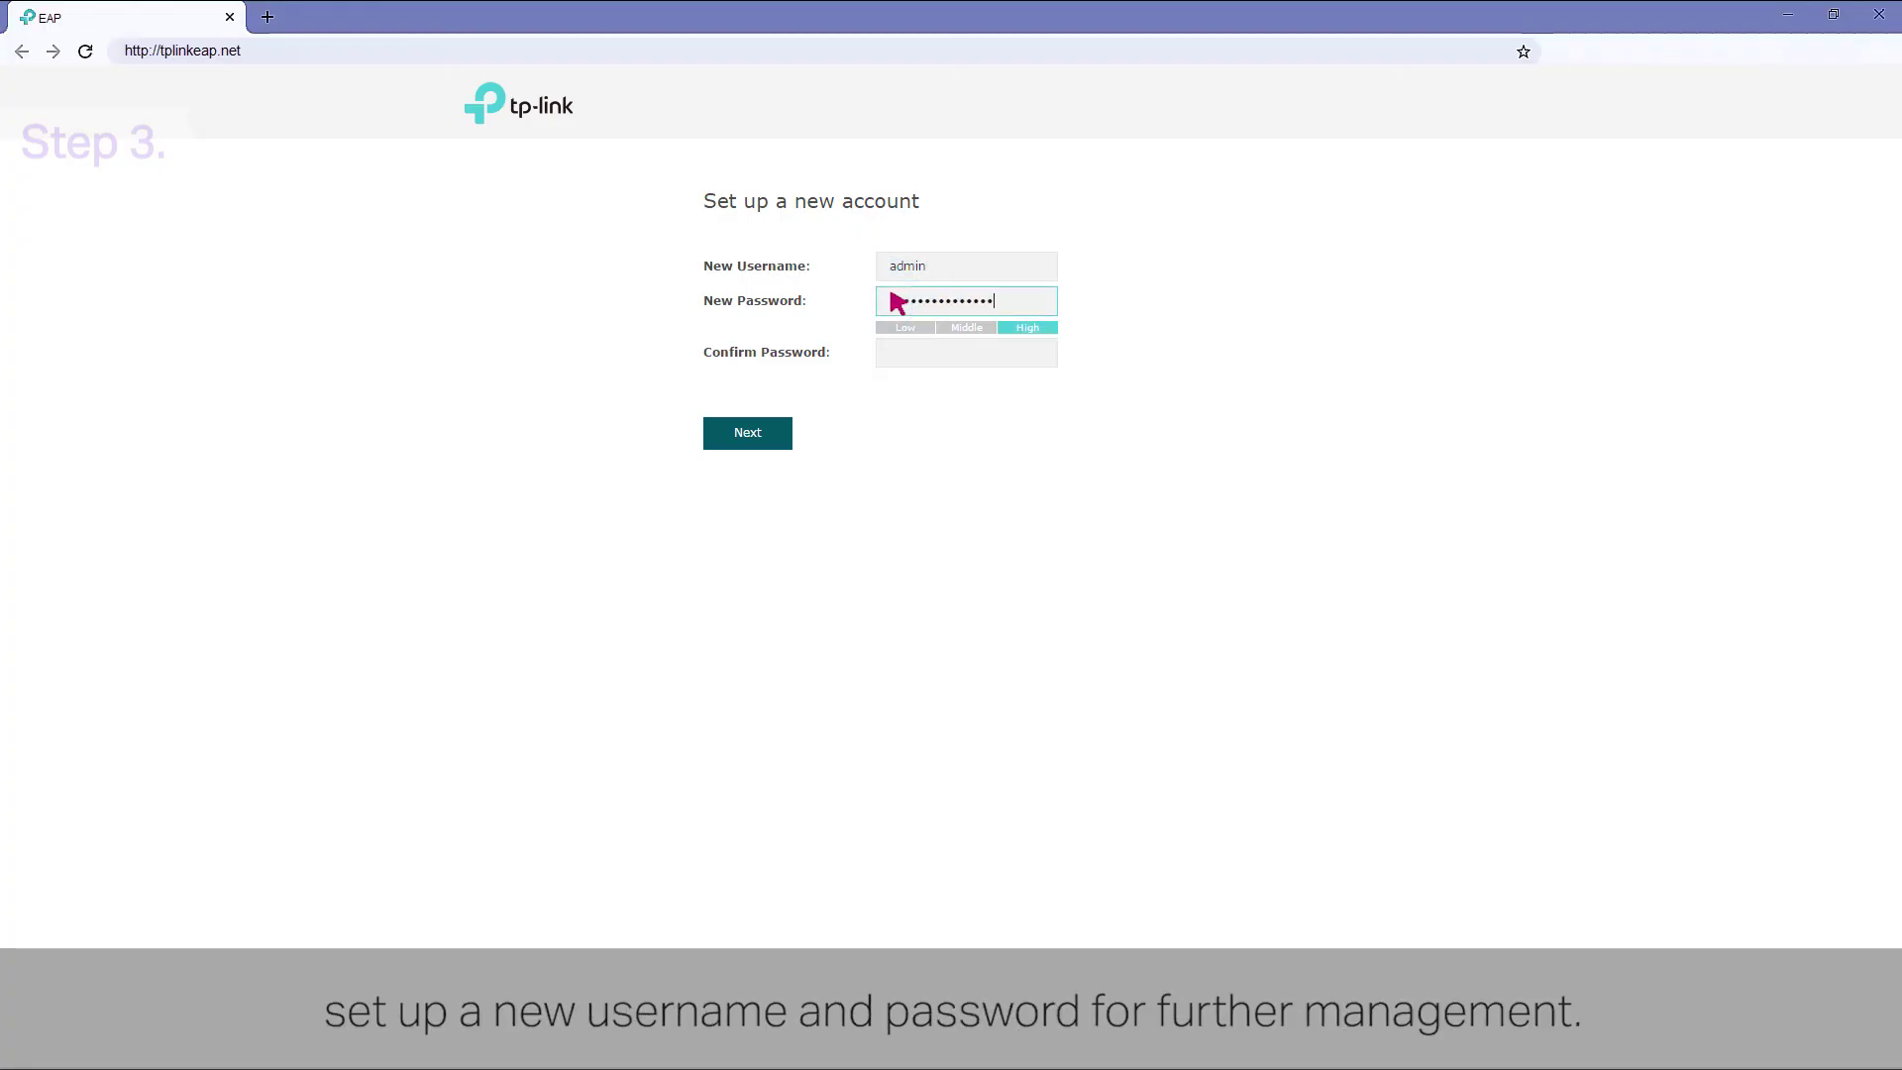
pyautogui.click(896, 354)
pyautogui.hotkey('ctrl', 'v')
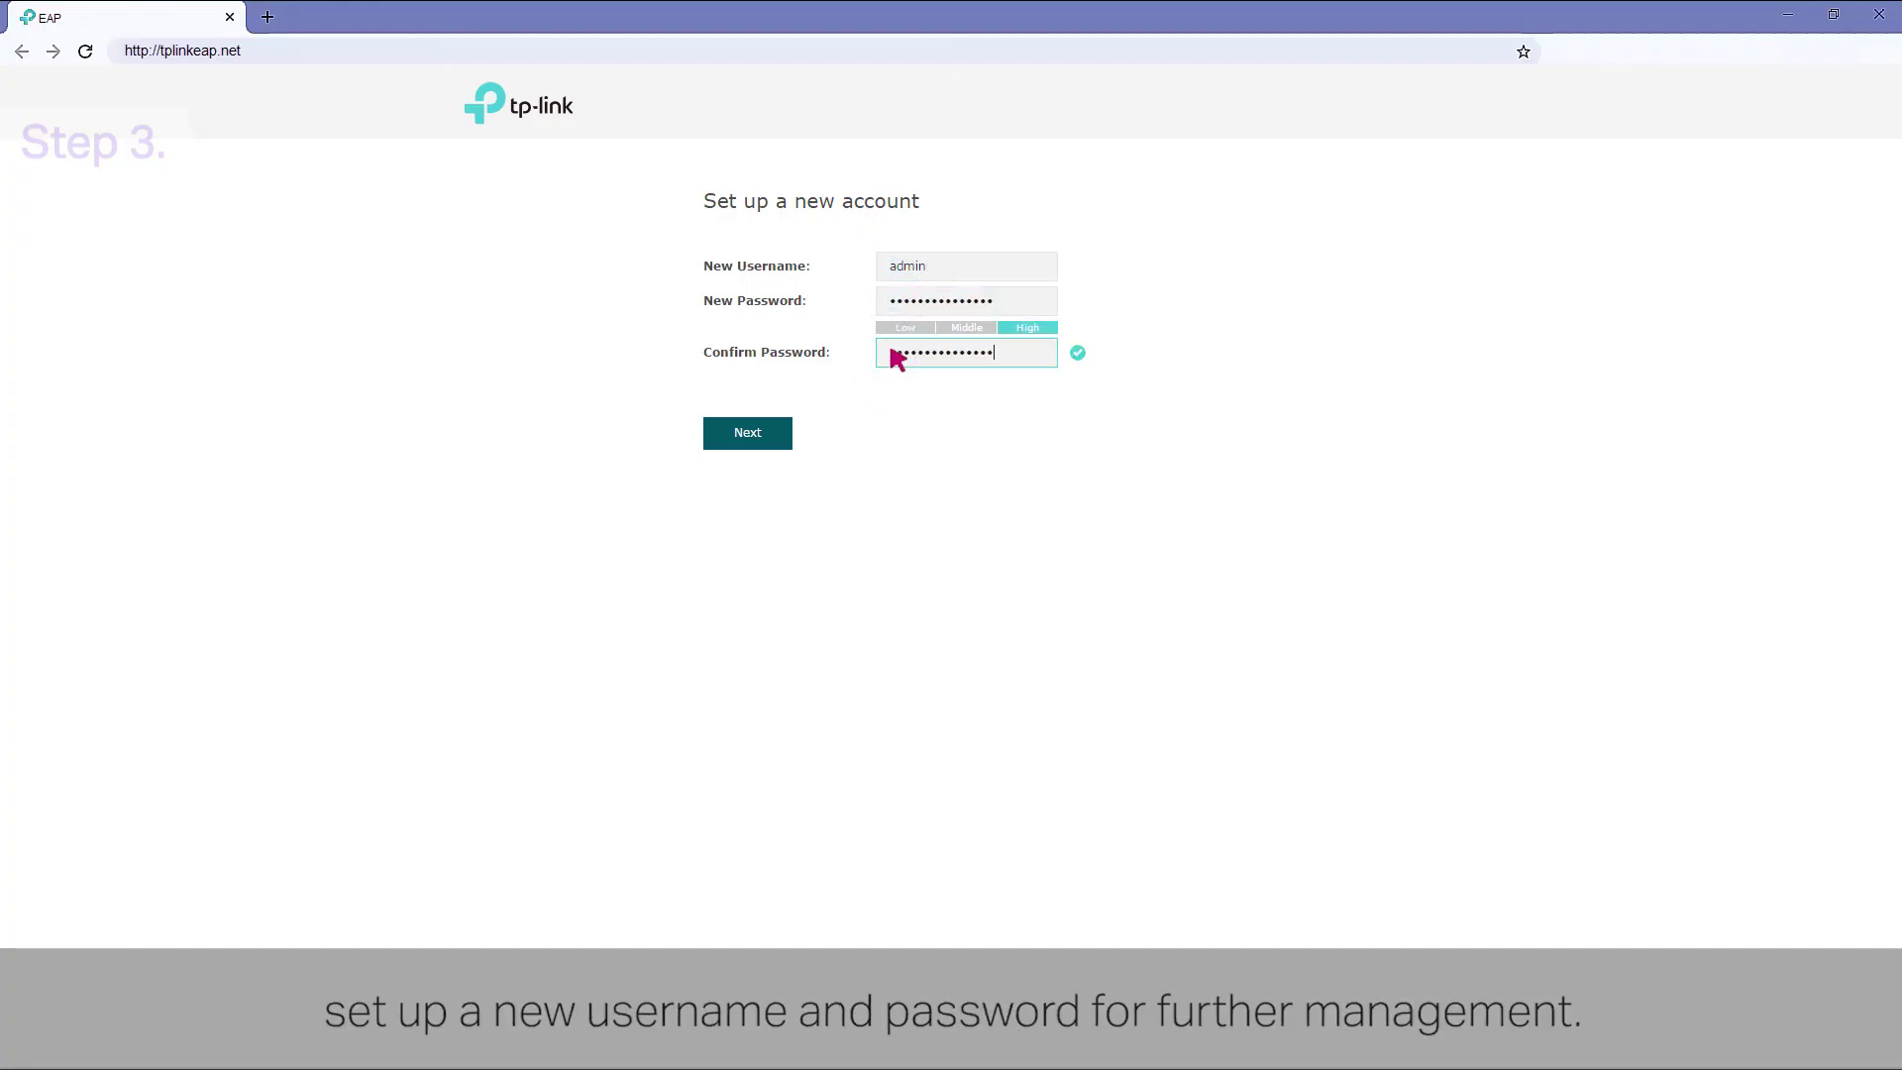
pyautogui.press('Tab')
pyautogui.click(748, 429)
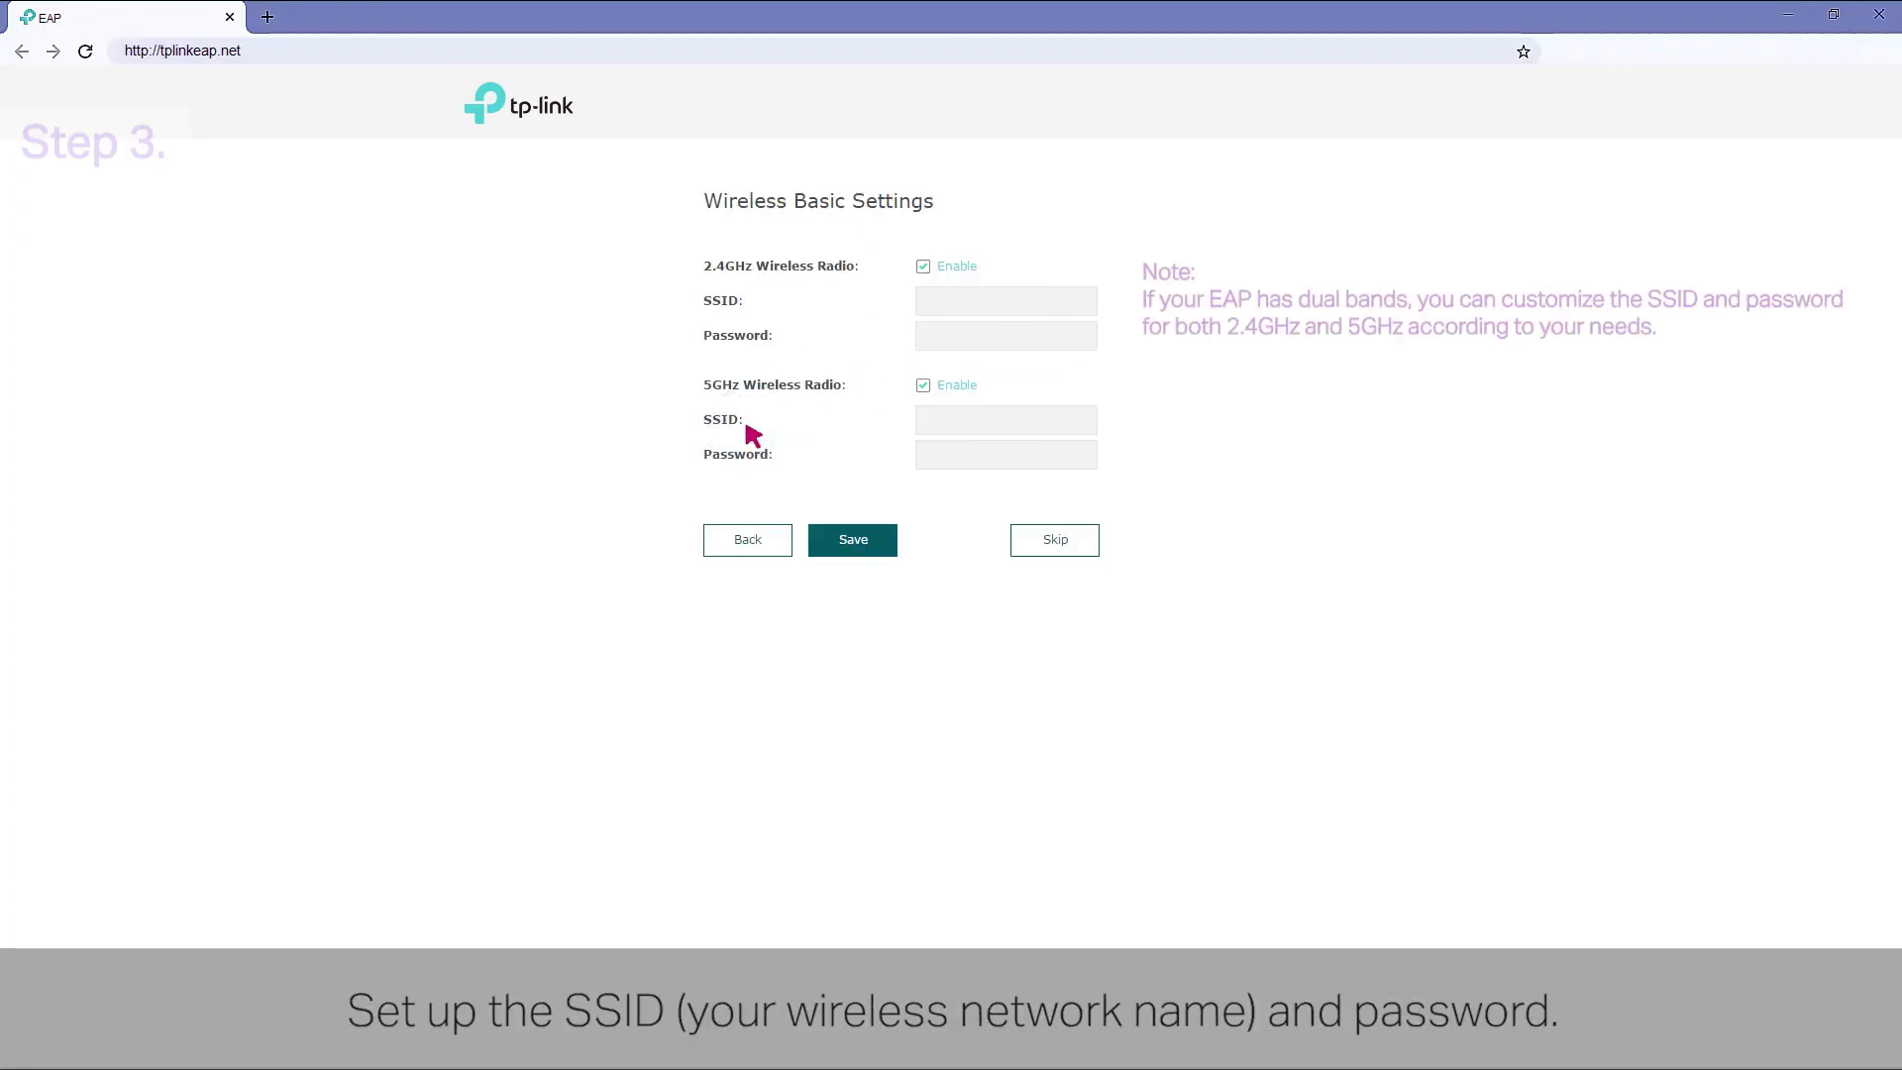
# Name the networks tplink-2.4GHz and tplink-5GHz, give each its own password, and save
pyautogui.click(941, 302)
pyautogui.write('tplink-2.4GHz')
pyautogui.click(942, 336)
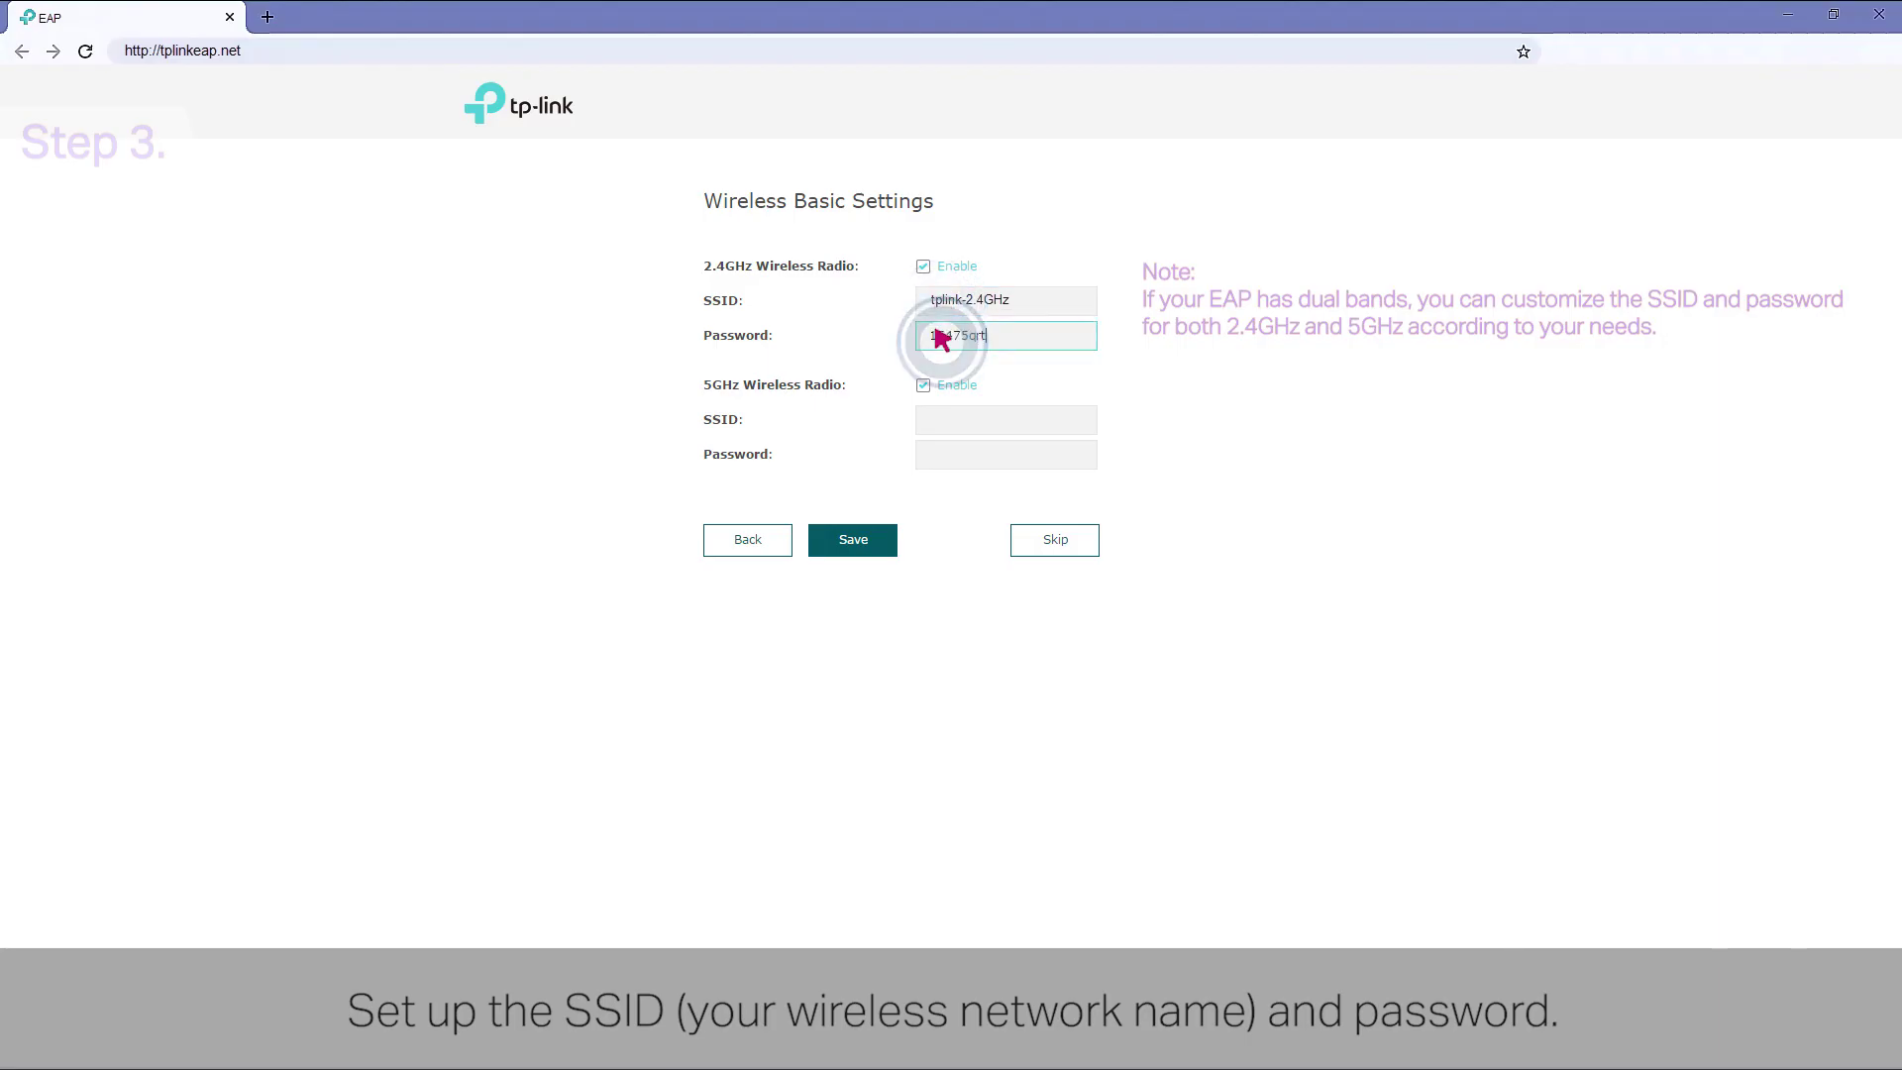
pyautogui.click(941, 422)
pyautogui.write('tplink-5GHz')
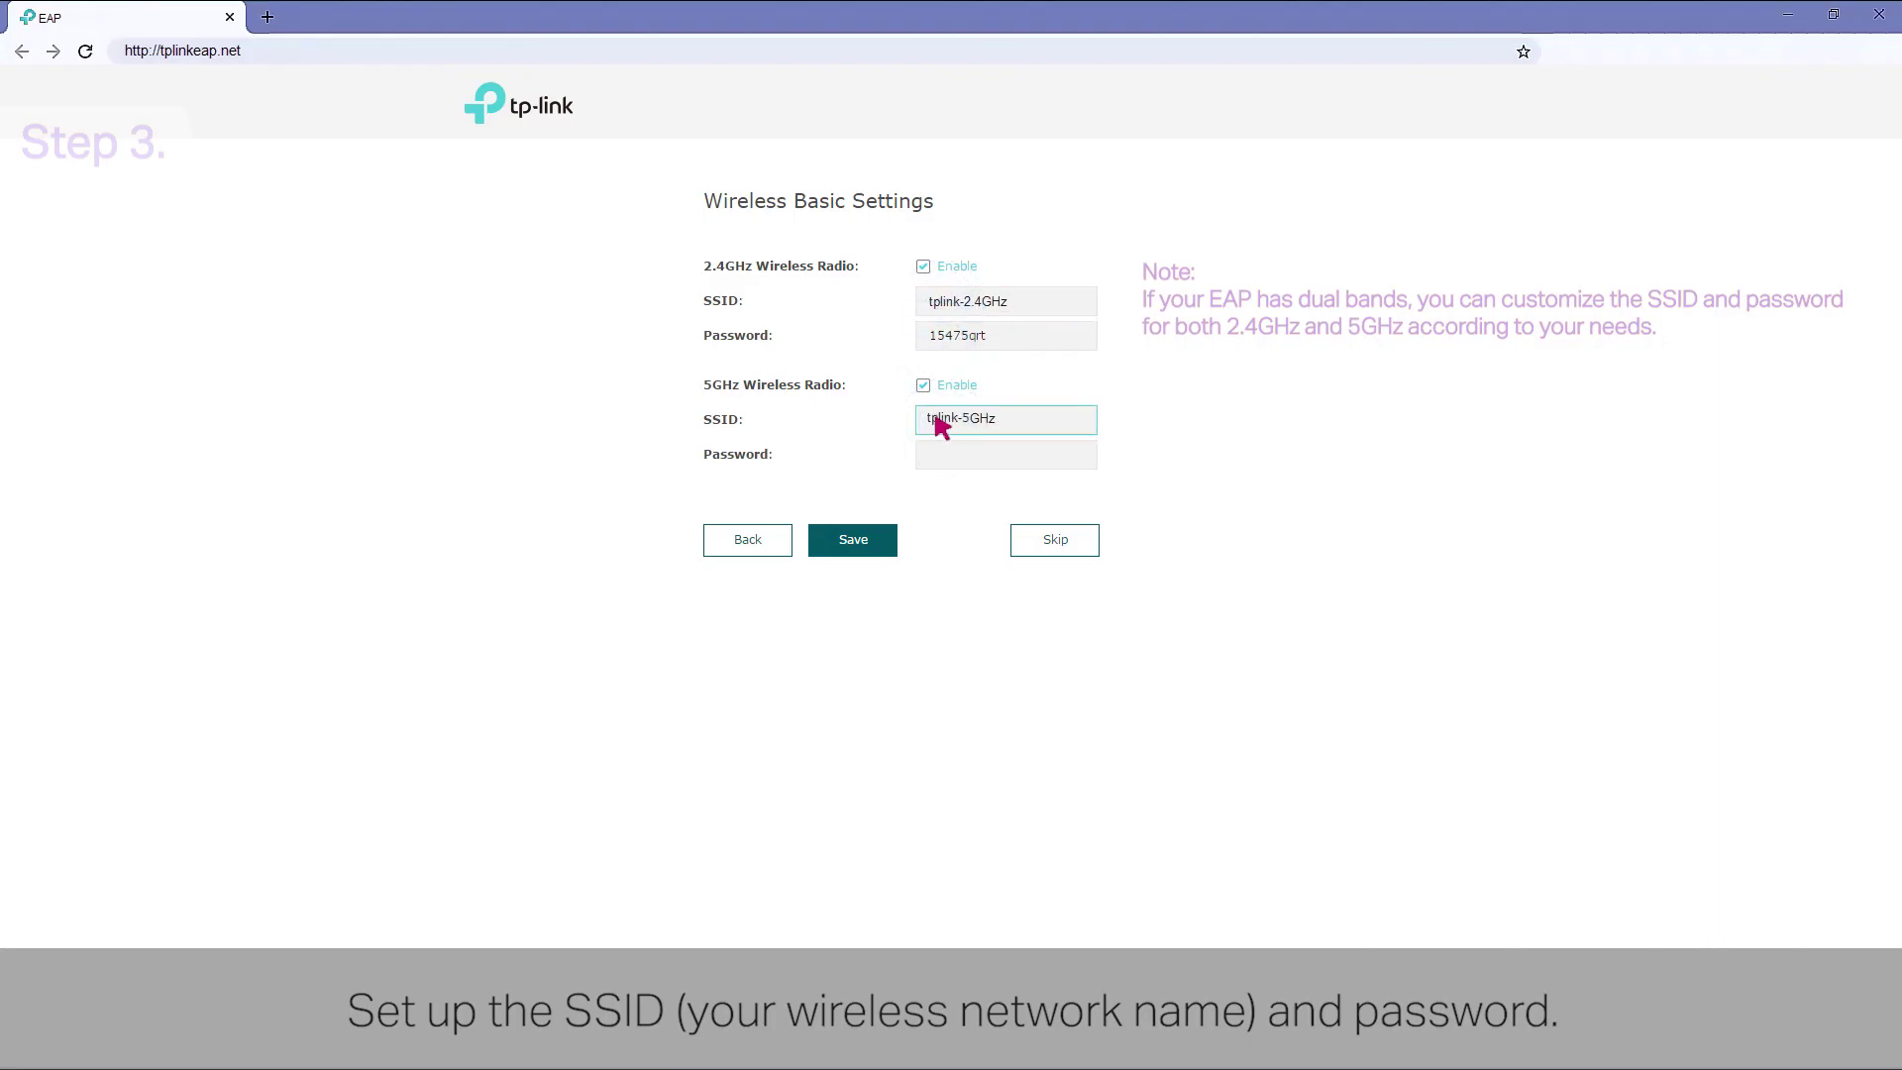
pyautogui.click(939, 456)
pyautogui.click(851, 540)
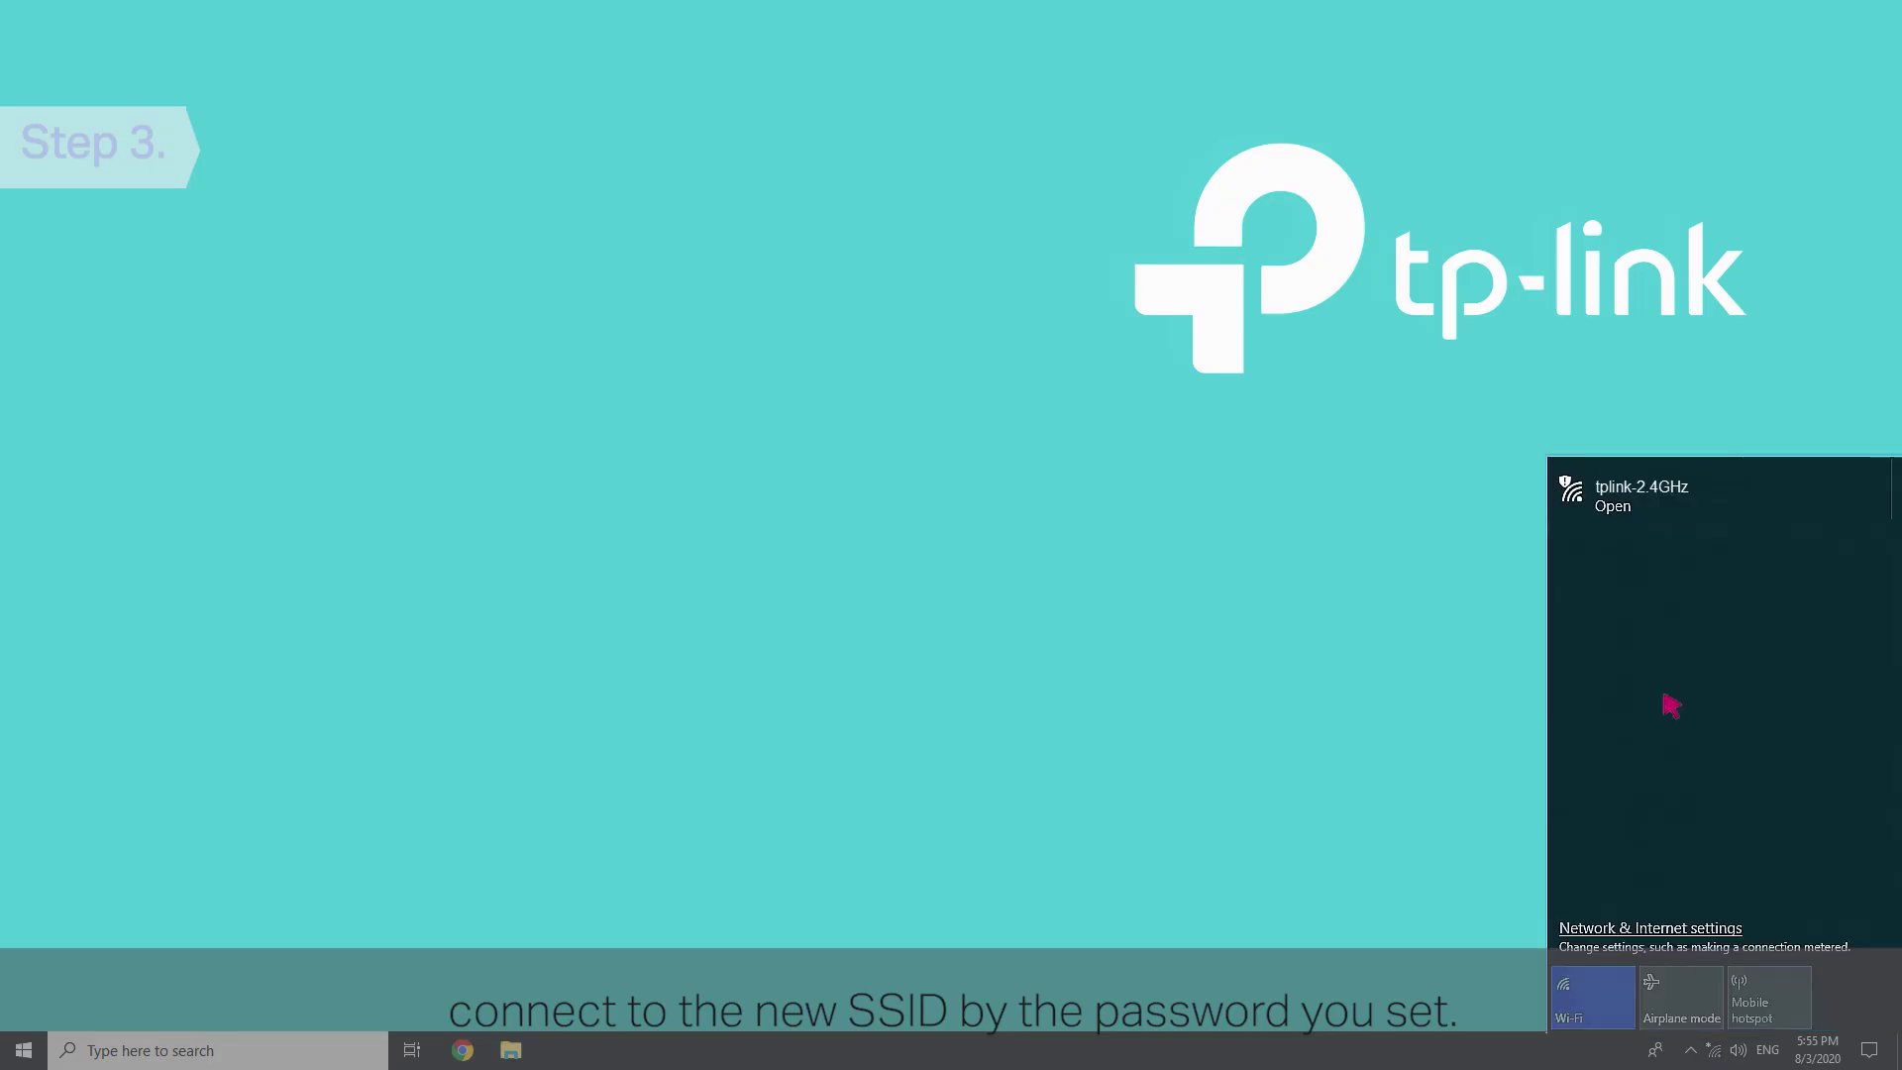
# Join the new tplink-2.4GHz network by pasting its security key
pyautogui.click(1642, 502)
pyautogui.click(1819, 625)
pyautogui.hotkey('ctrl', 'v')
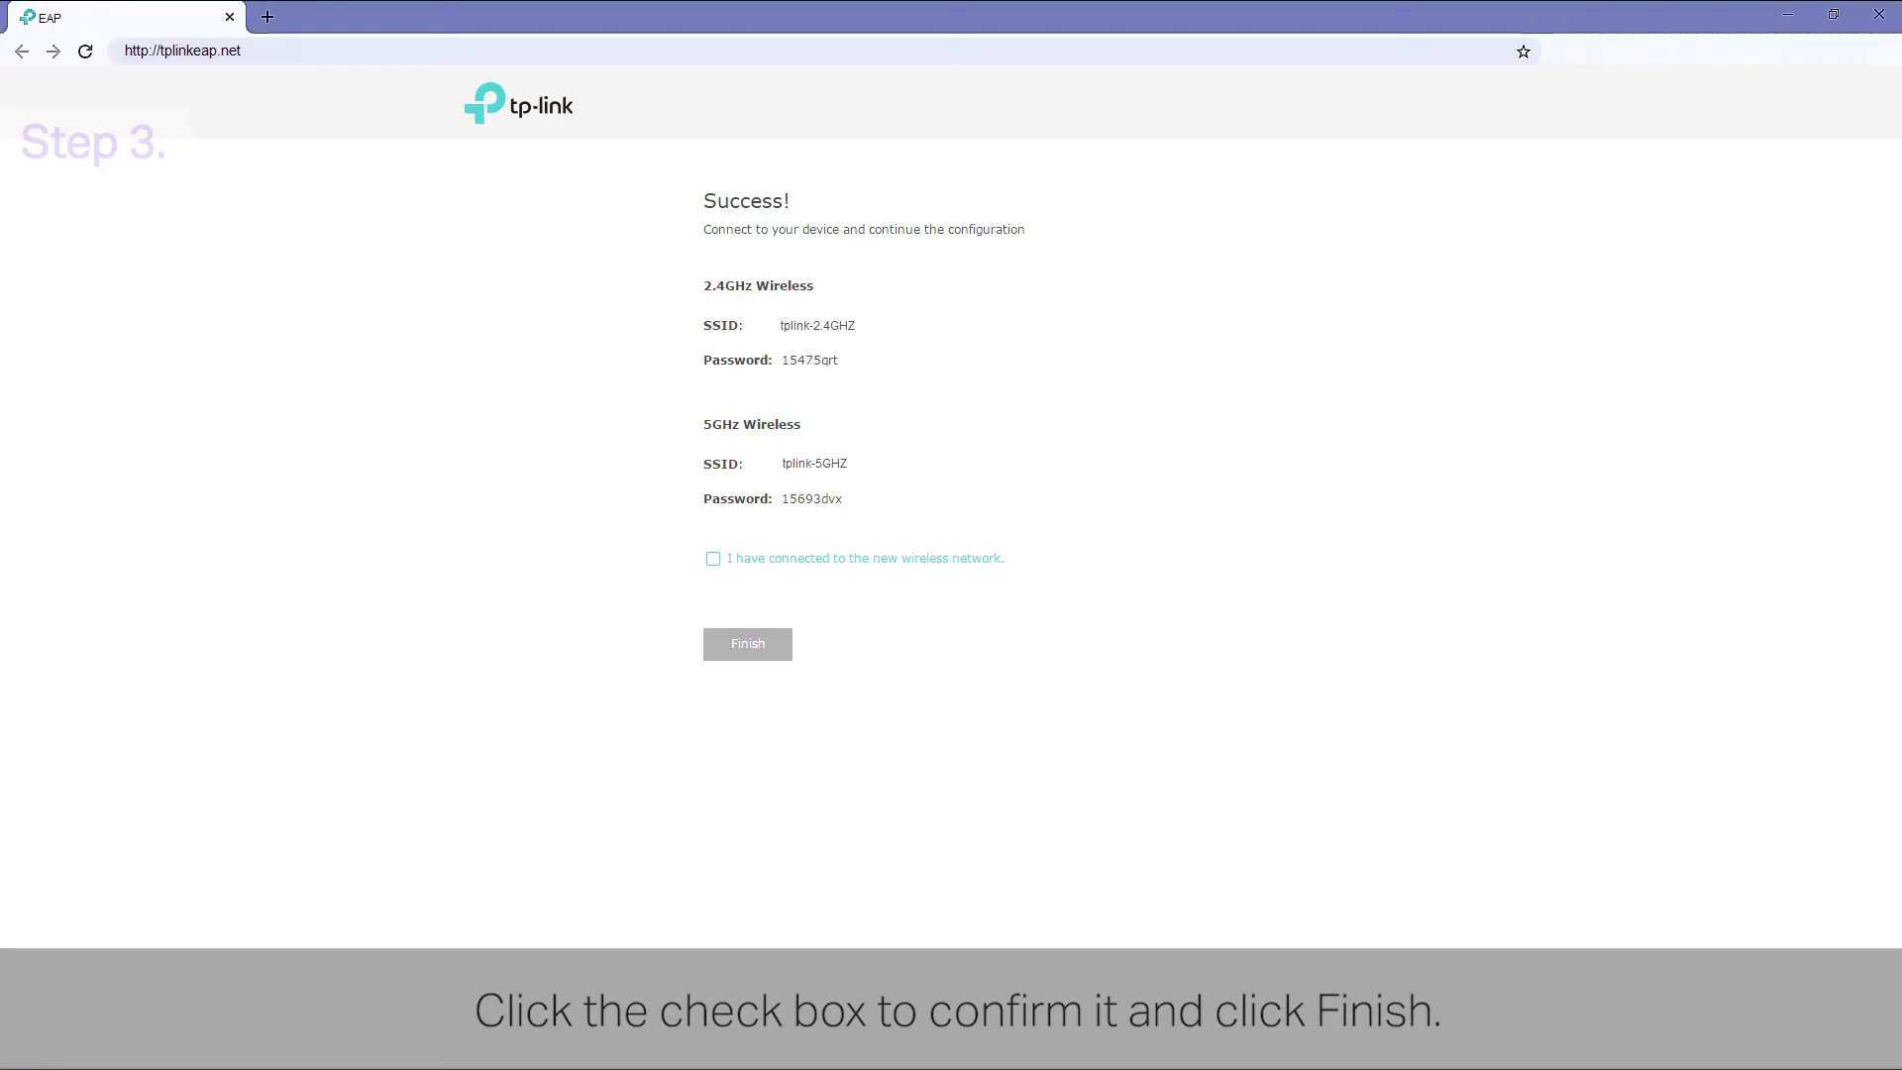
# Confirm the new wireless network is connected and finish setup
pyautogui.click(712, 558)
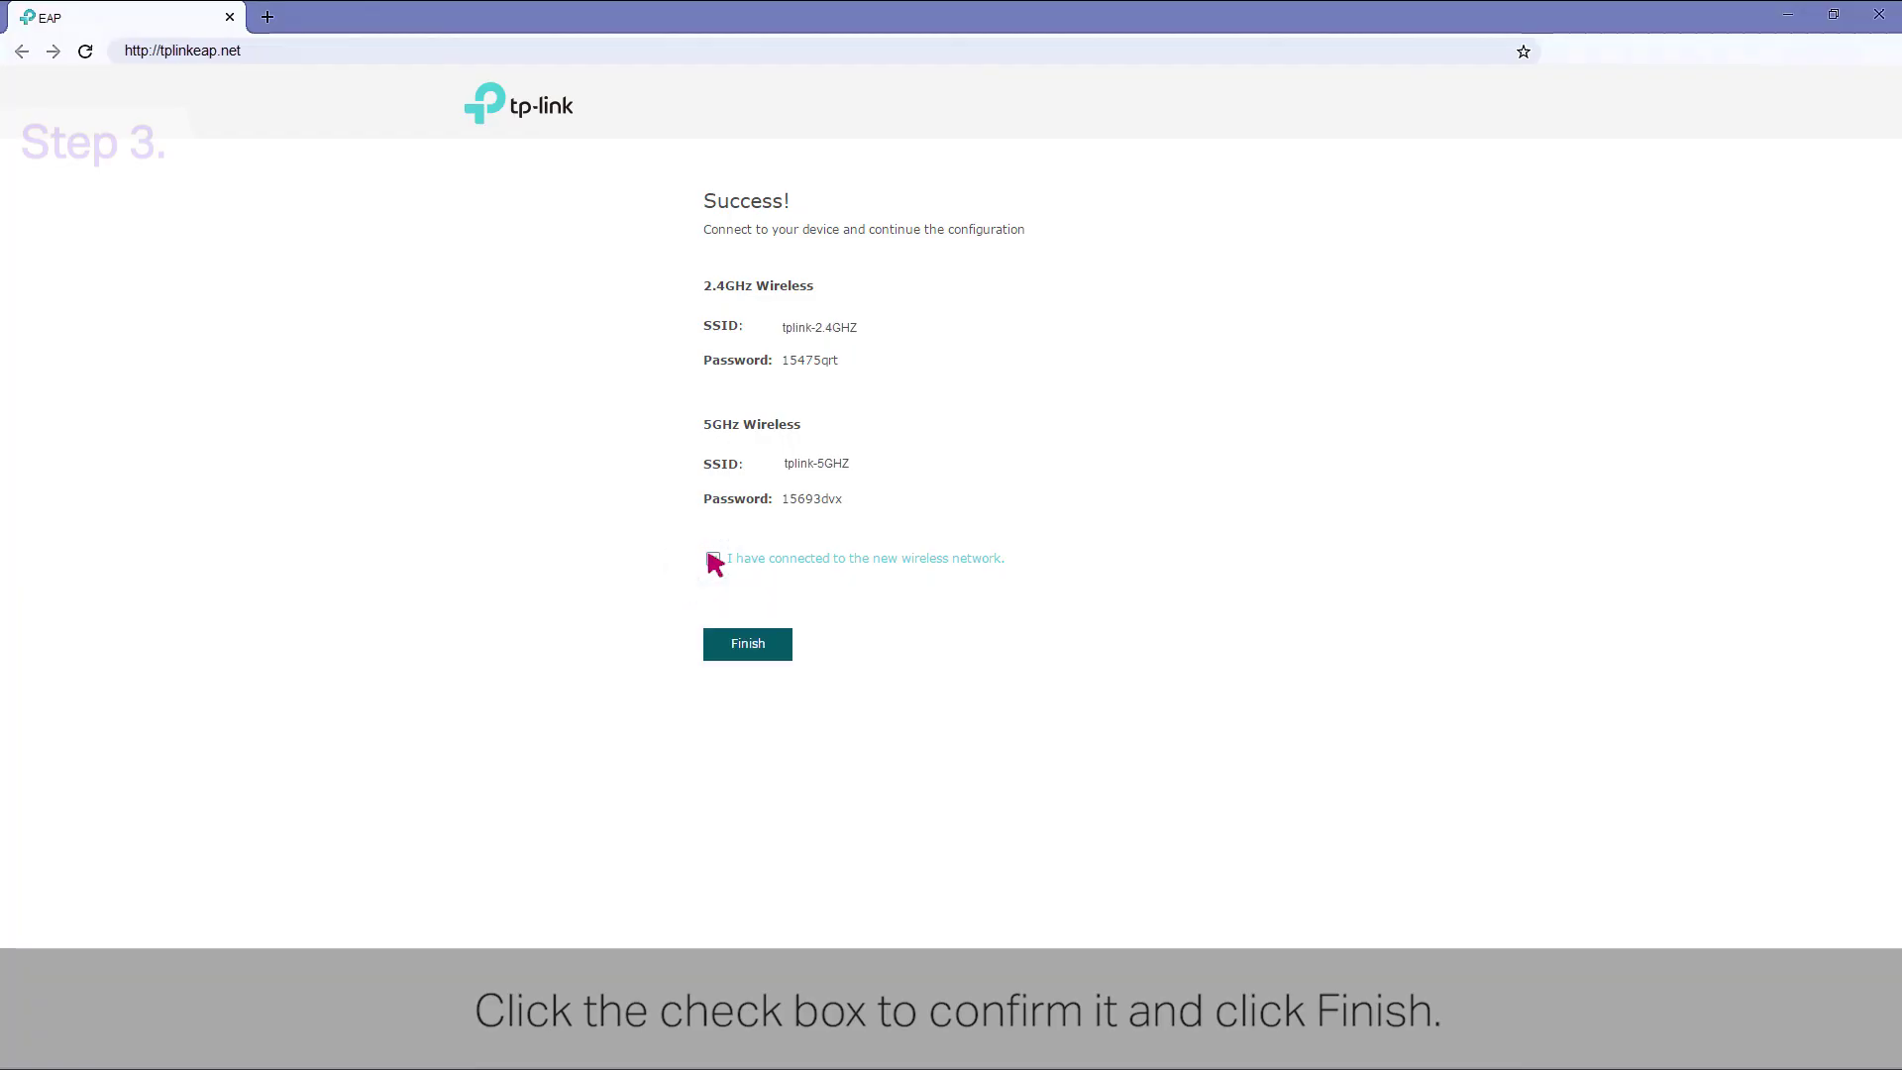
pyautogui.click(714, 645)
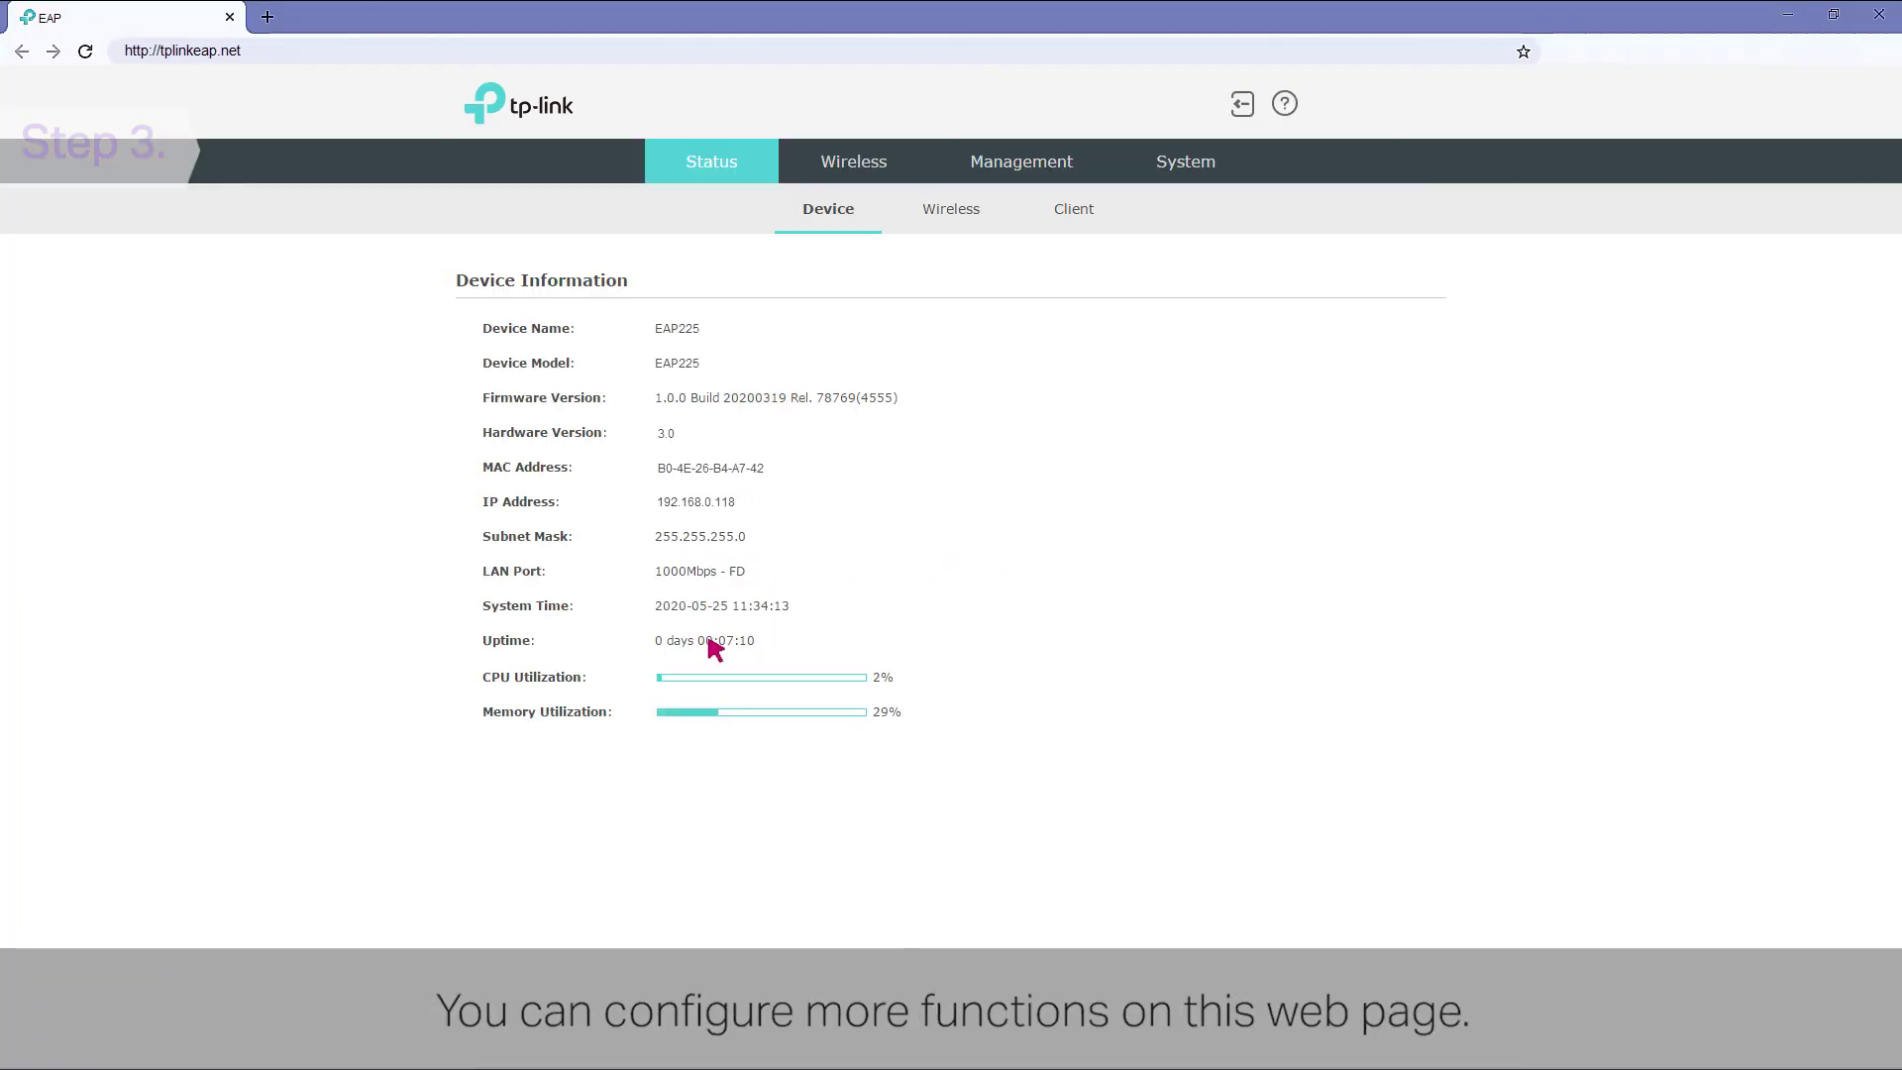